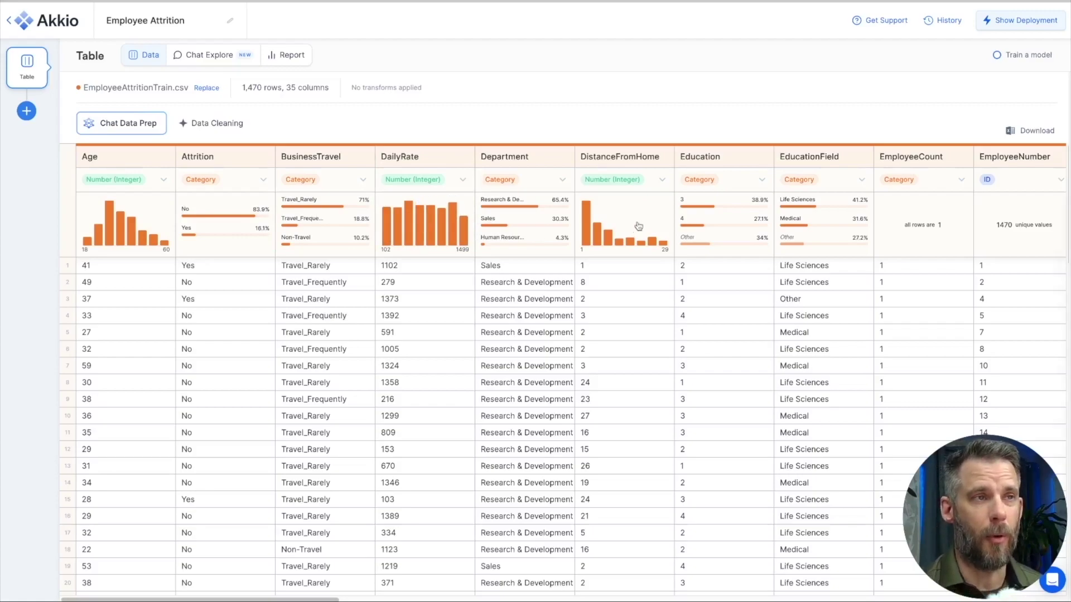
Step: Review the DistanceFromHome column's distribution and correlations, and look through the available data cleaning options
click(638, 226)
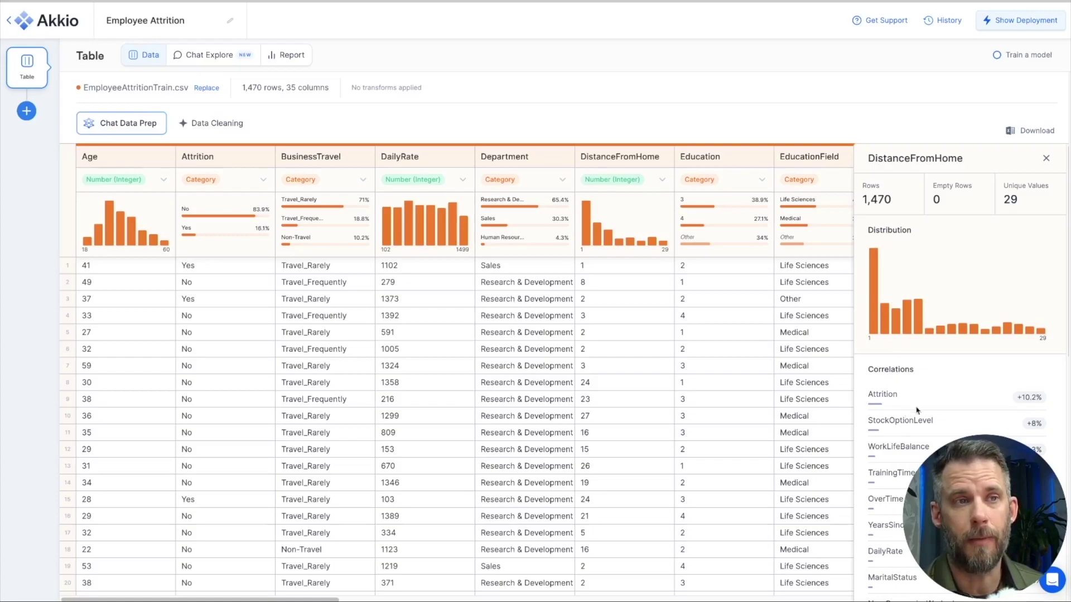
key(Escape)
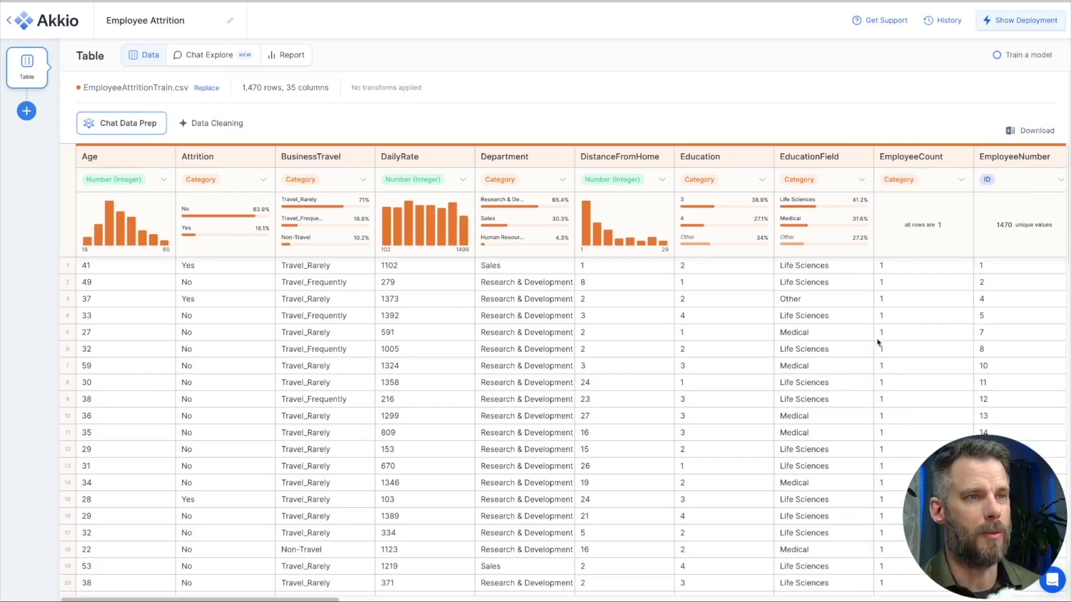
click(224, 135)
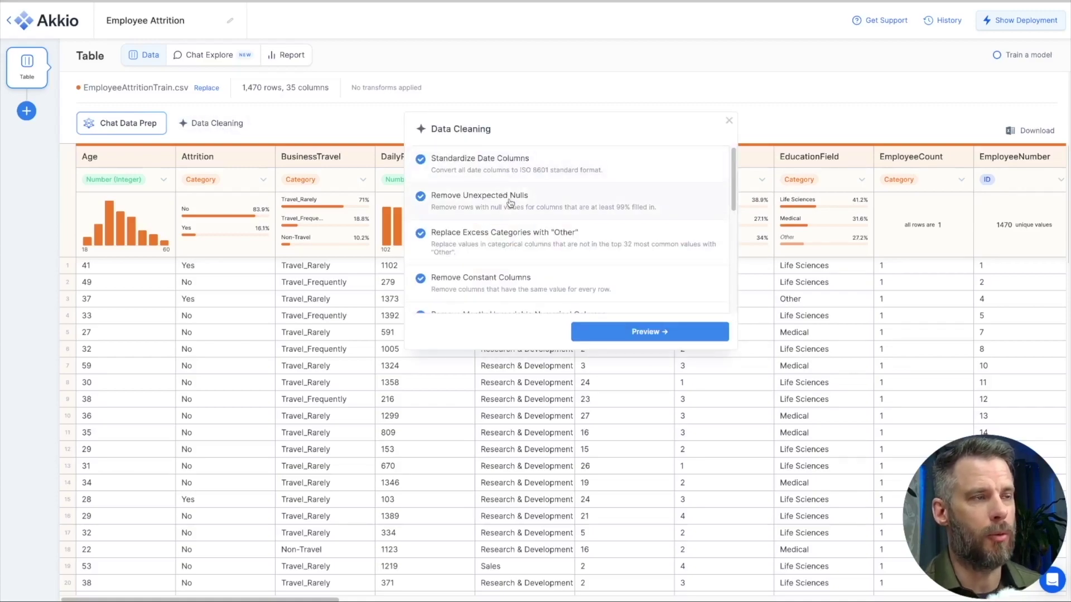
scroll(591, 244, down, 2)
scroll(589, 243, down, 5)
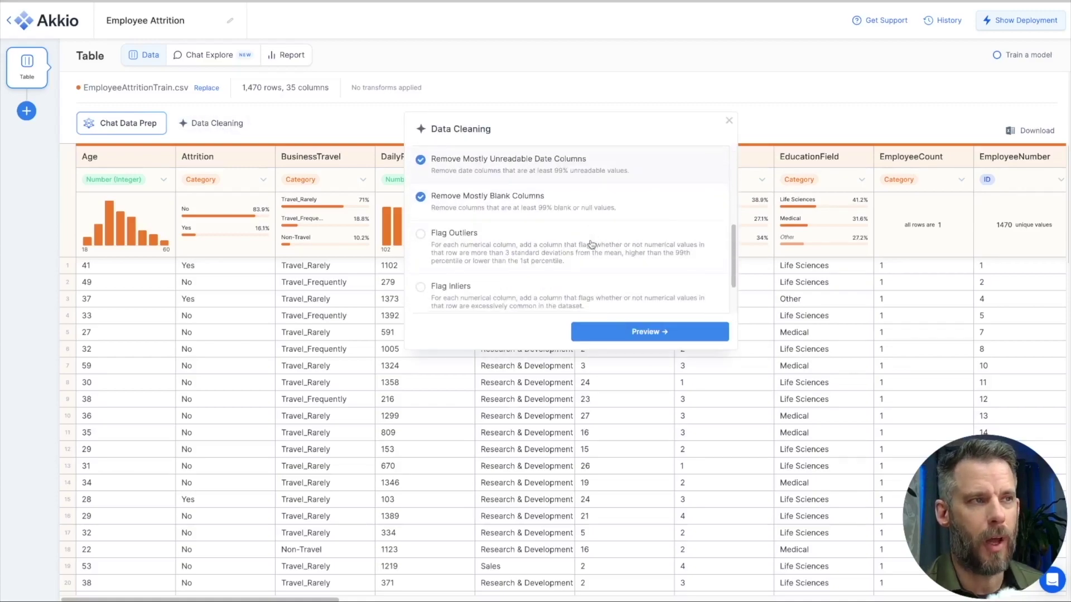
key(Escape)
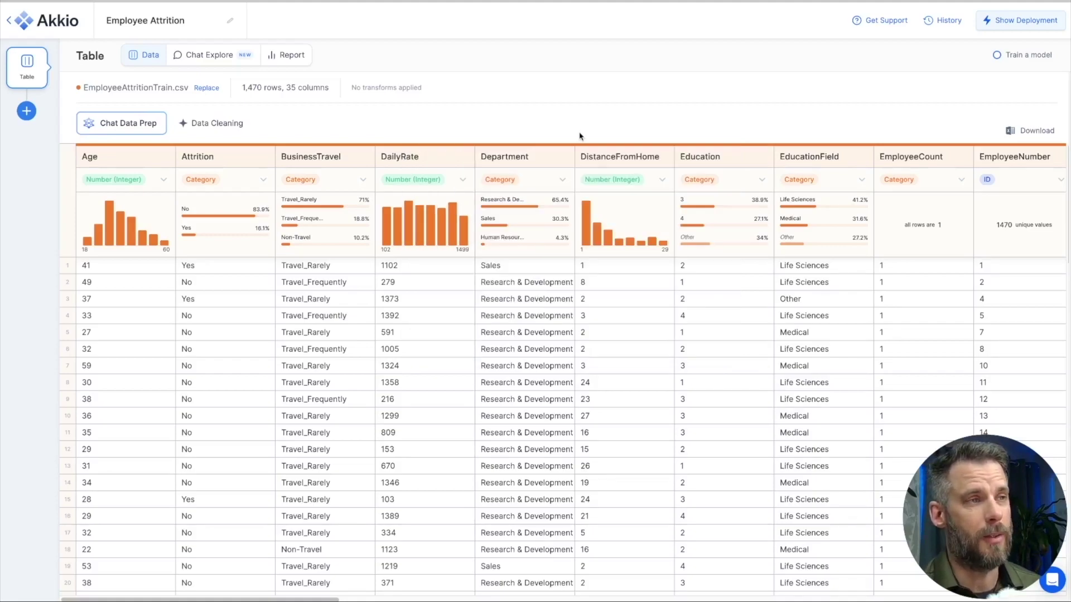
Step: Use Chat Data Prep to "create a new column for average job length" and apply the transform
click(123, 132)
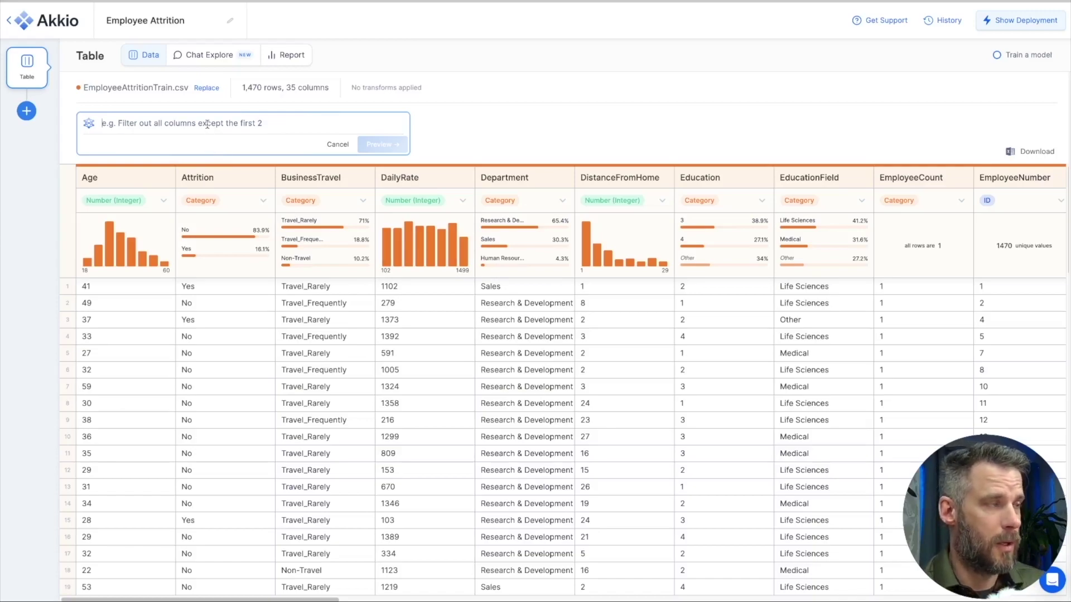
text(create a new column for average job length)
key(Return)
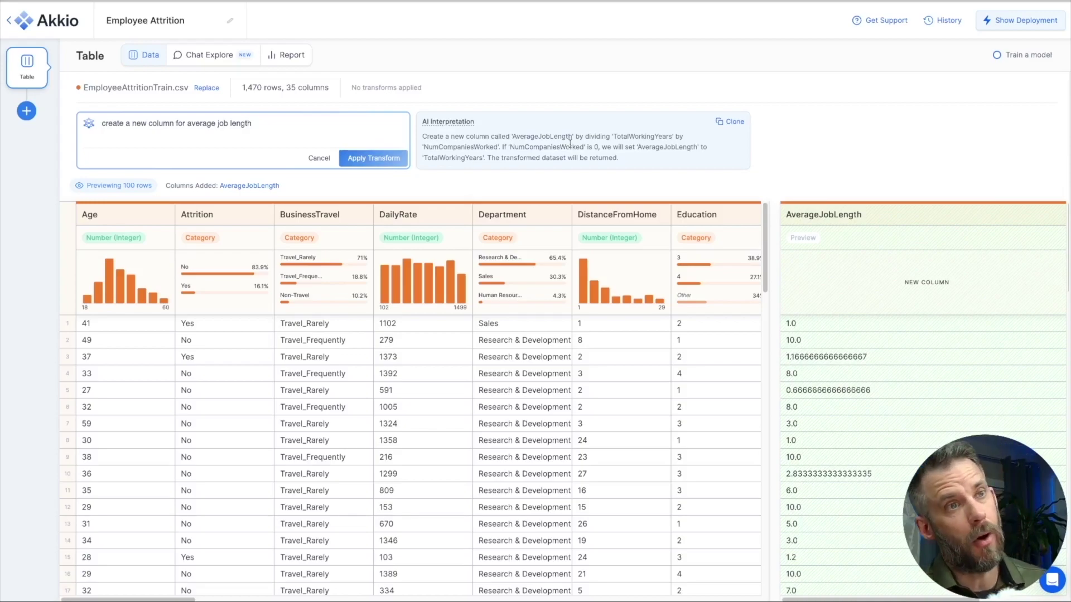
click(390, 162)
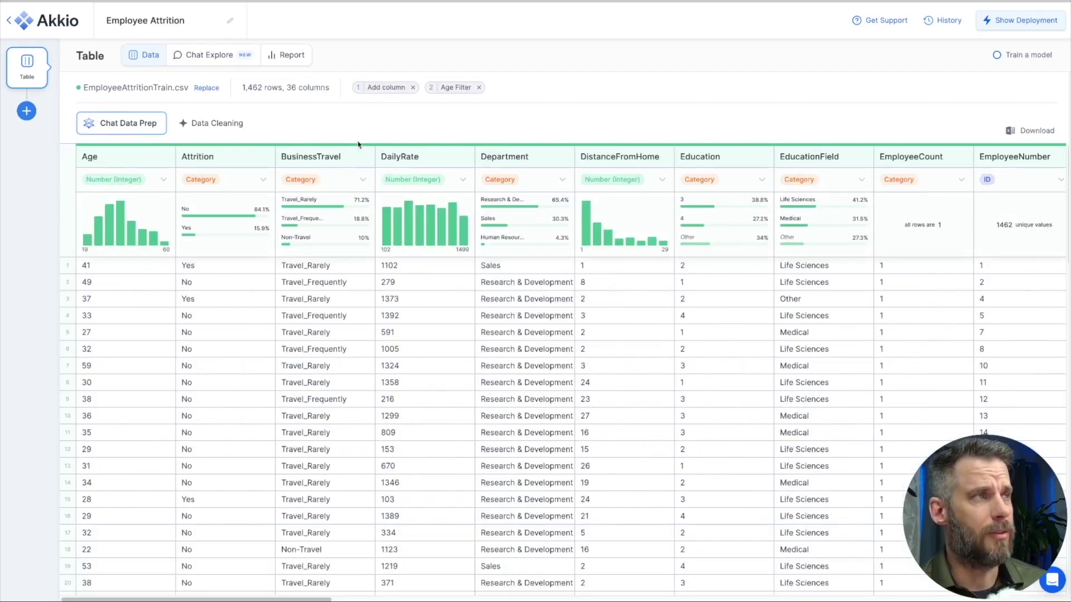
Step: Ask Chat Explore "Show me any insights about attrition relationship to the other columns" and "What other things should I ask about this data?"
click(209, 56)
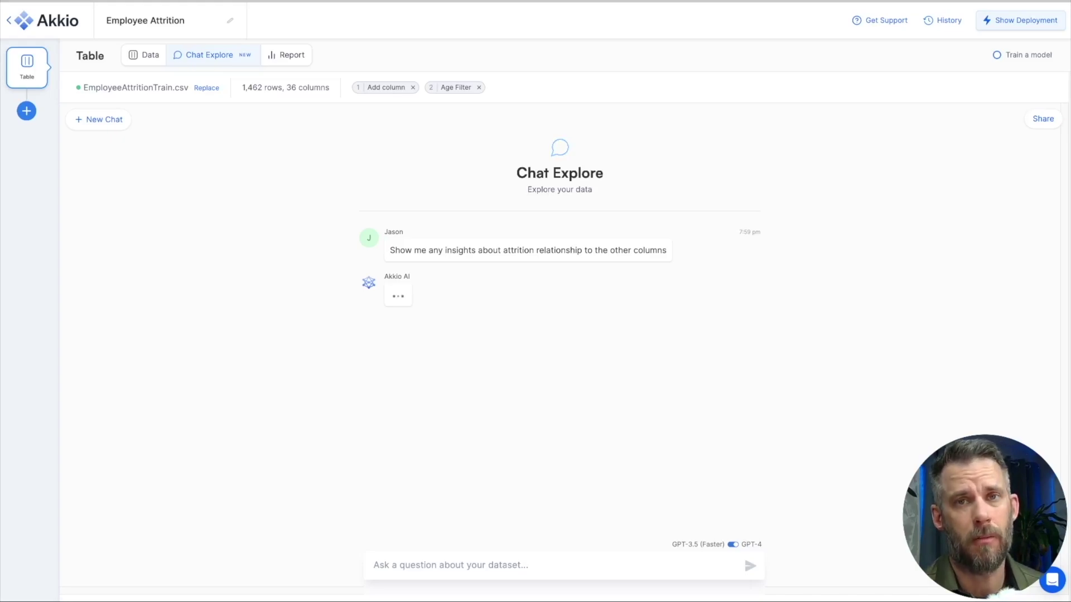
scroll(285, 371, up, 2)
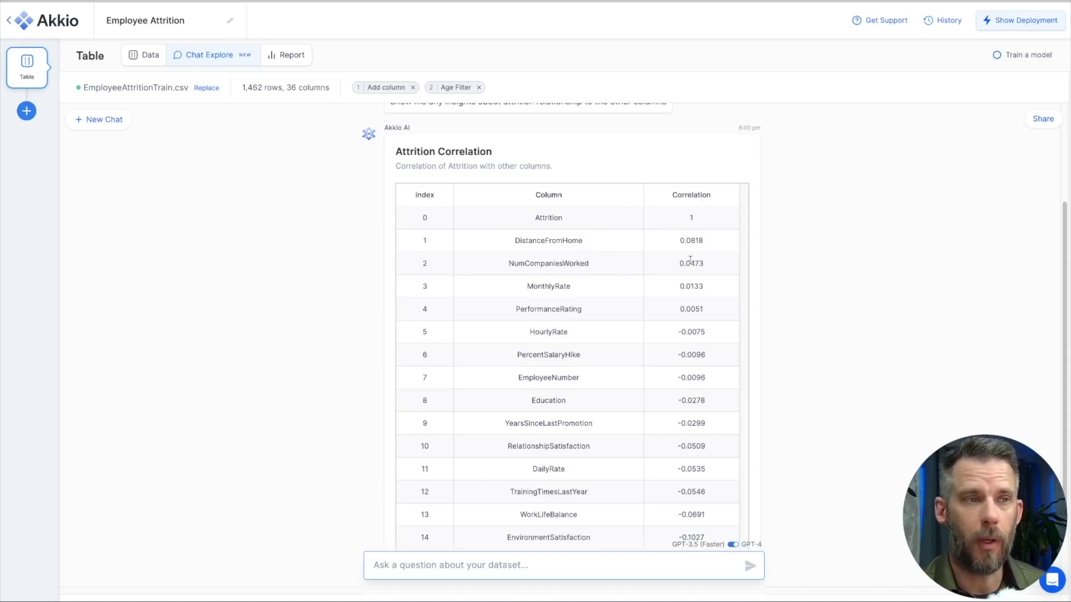
scroll(690, 279, down, 2)
text(What other things should I ask about this data?)
key(Return)
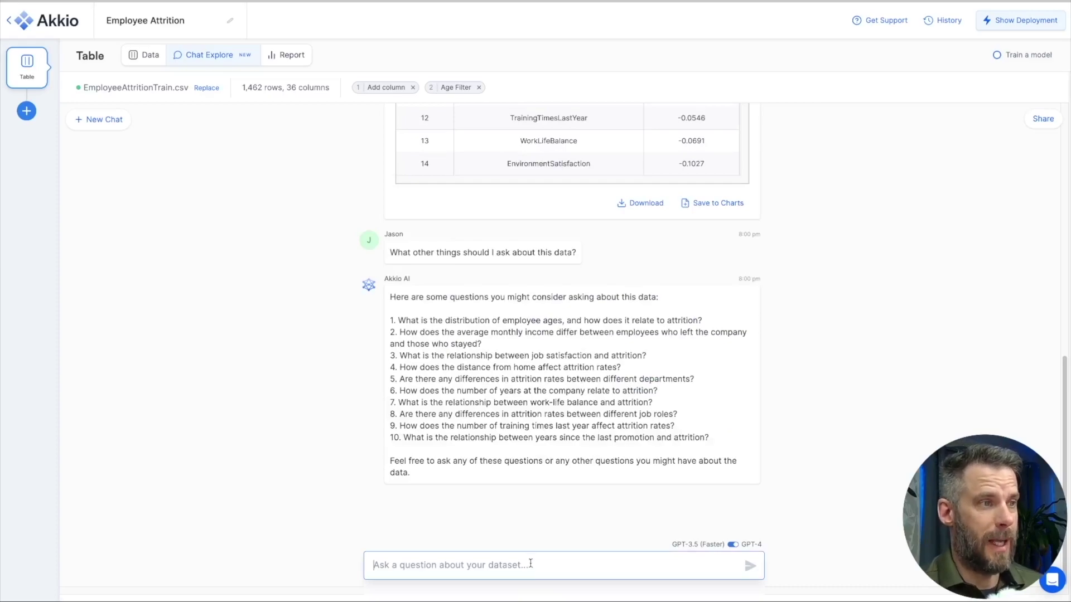
Step: Ask the suggested question "What is the relationship between job satisfaction and attrition?" and save the resulting chart to Charts
drag(400, 355, 625, 355)
click(671, 354)
drag(401, 356, 662, 355)
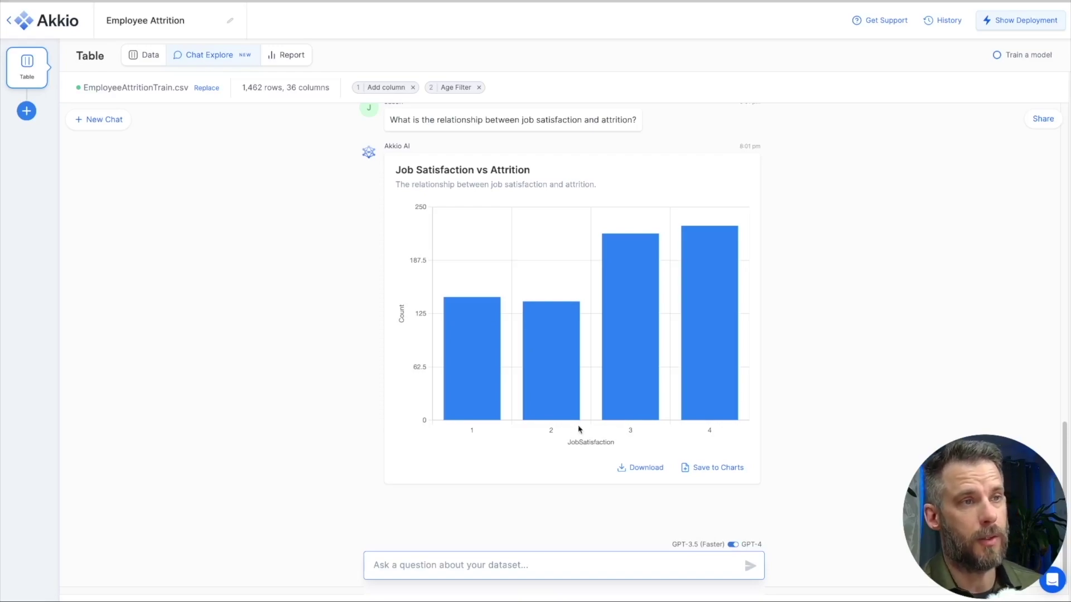
click(728, 473)
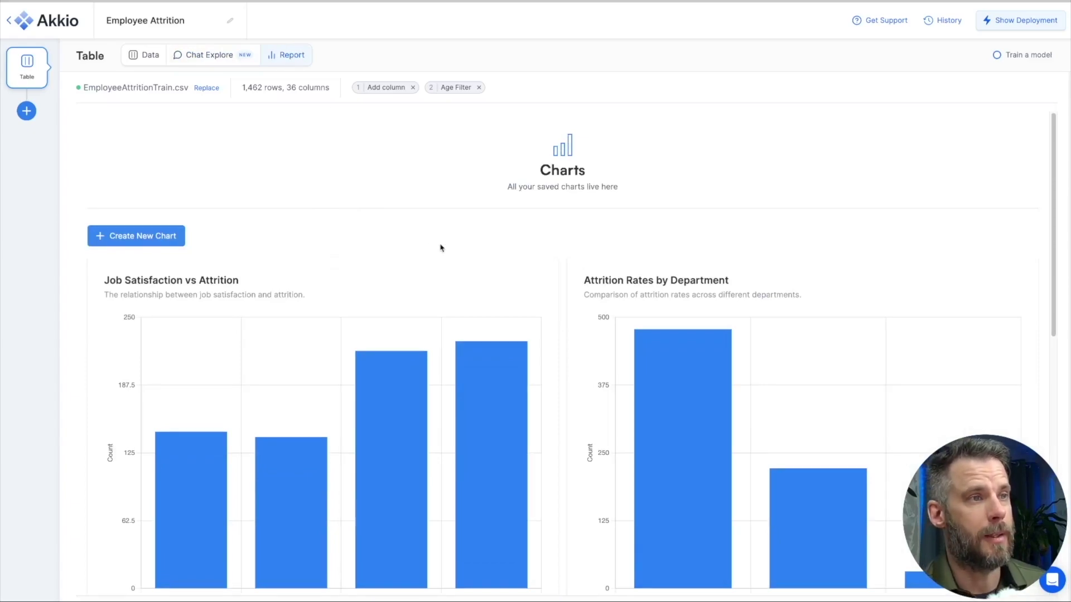
Step: Look through the saved attrition charts in the report
scroll(582, 343, down, 4)
scroll(581, 342, down, 3)
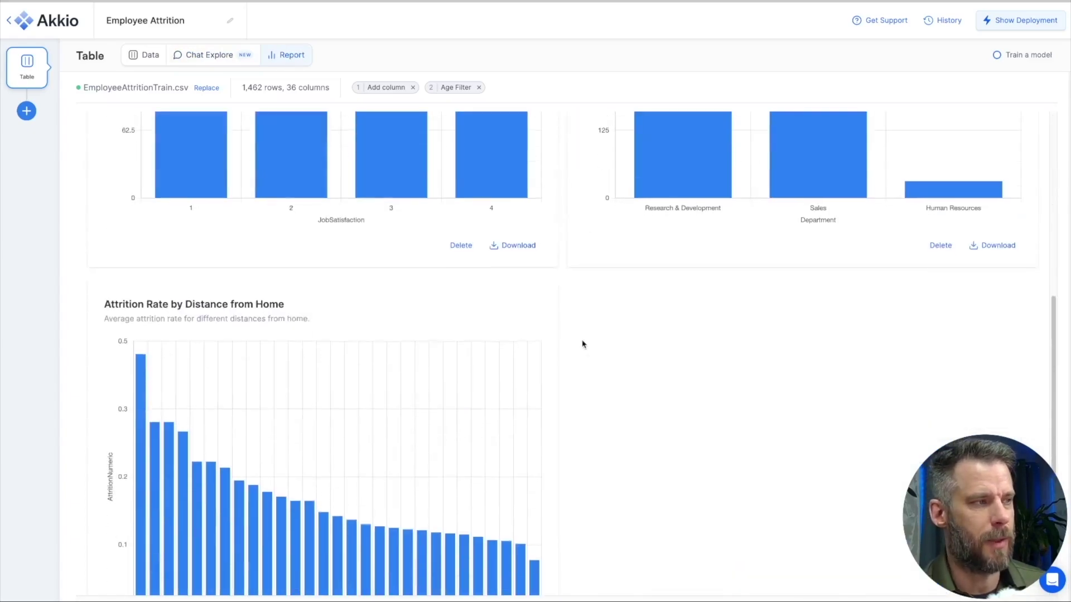
scroll(581, 342, up, 7)
Step: Enable Chat History in the share options of the Chat Explore conversation
click(228, 59)
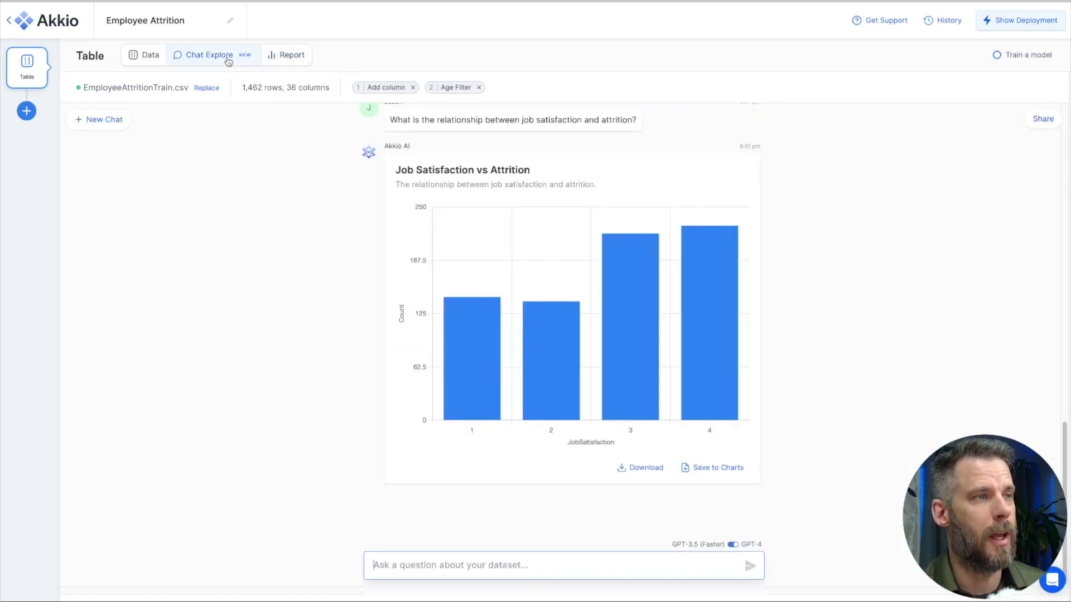
click(1036, 121)
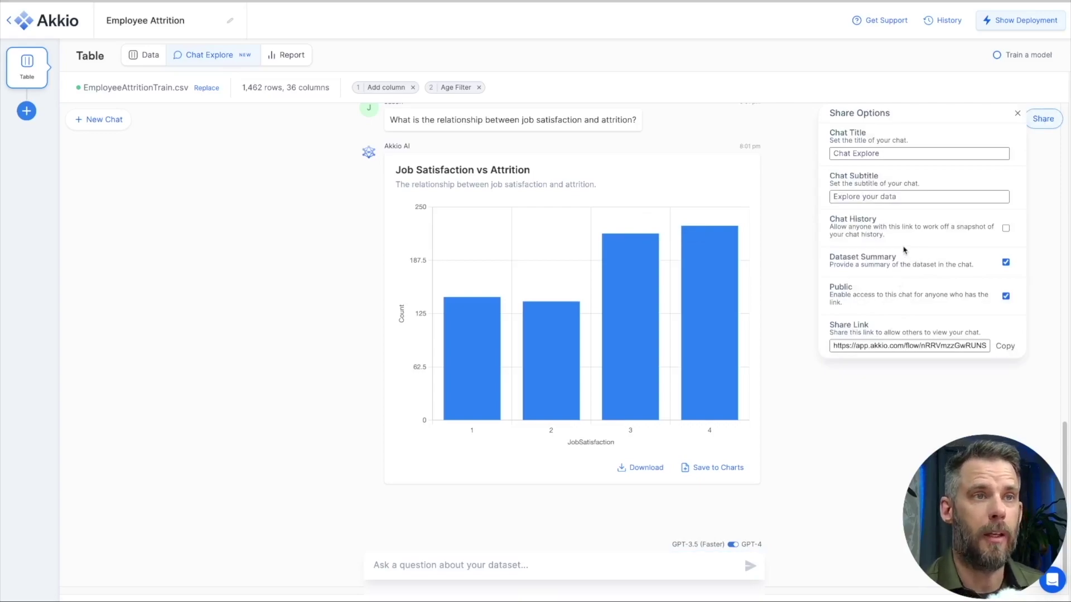
click(1006, 230)
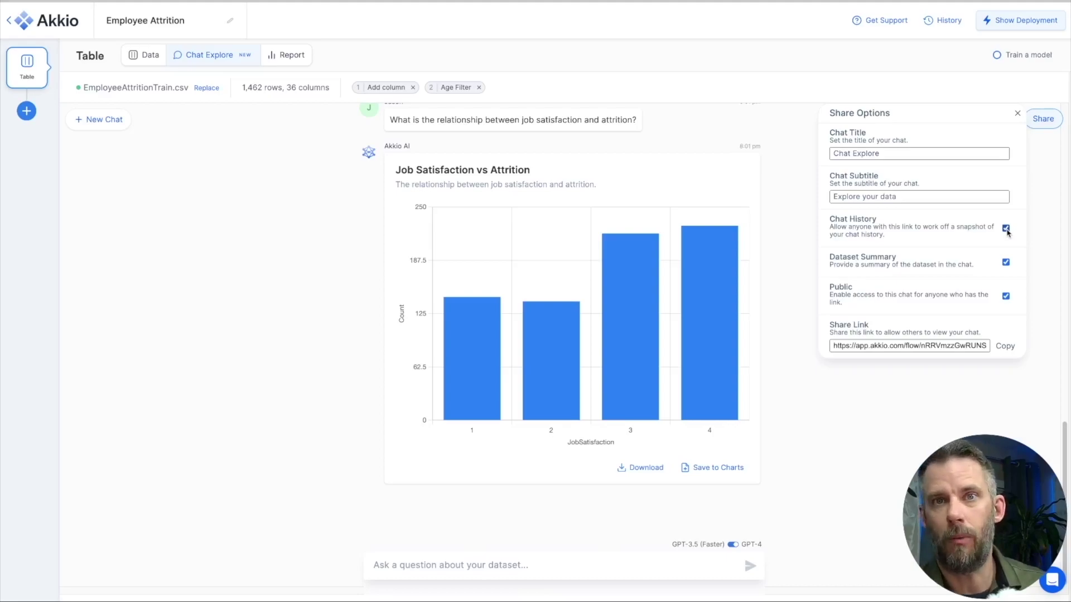
Step: Add a Predict step to the flow with Attrition as the field to predict
click(30, 70)
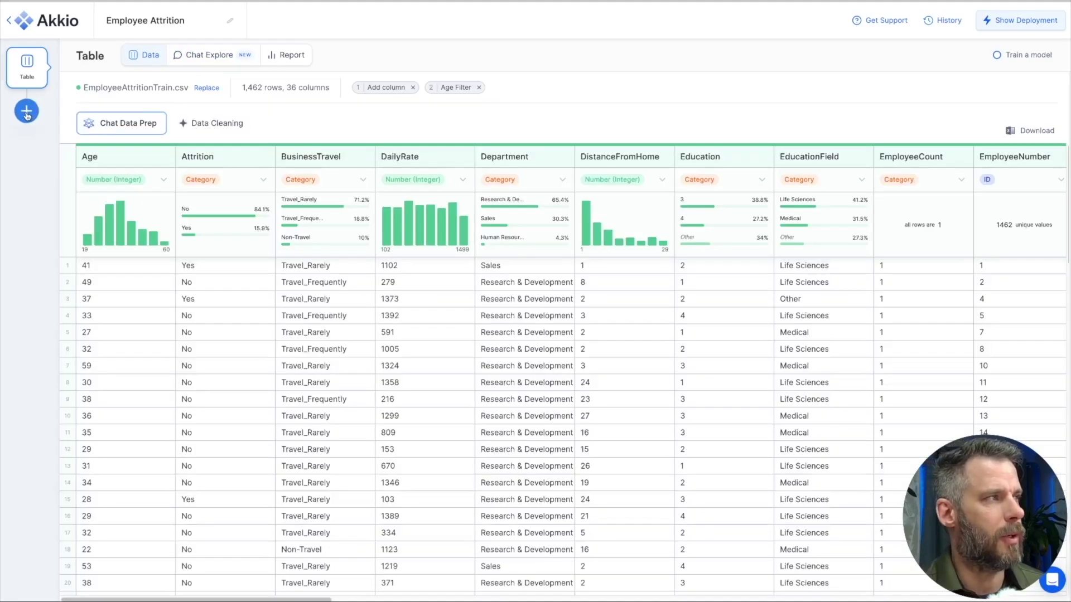
click(26, 114)
click(77, 189)
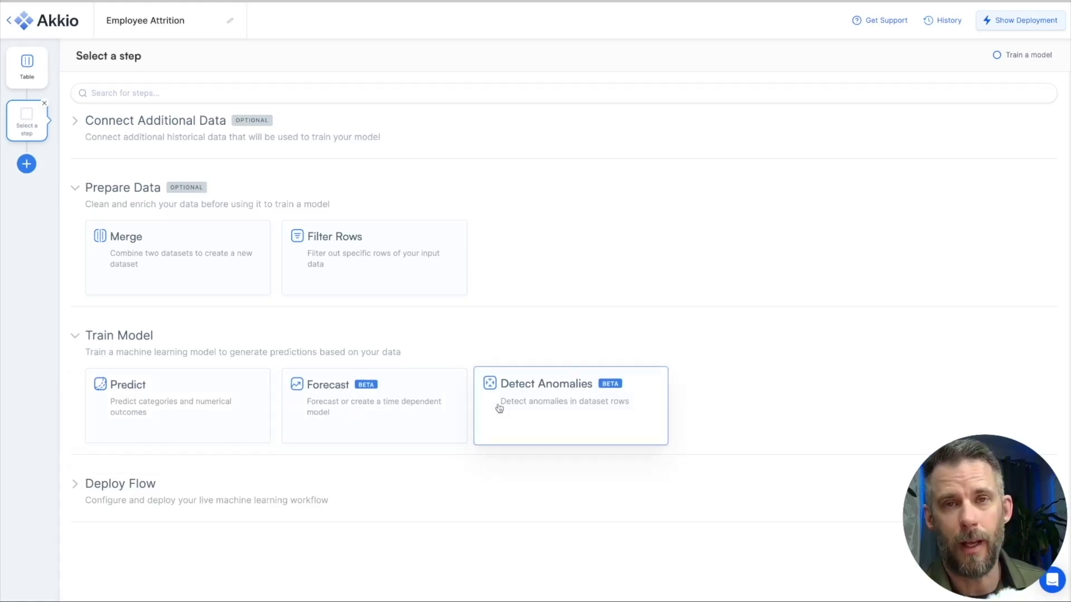
click(199, 407)
click(111, 252)
Step: Check the training mode options, leave the mode at Fastest, and create the predictive model
scroll(245, 269, down, 2)
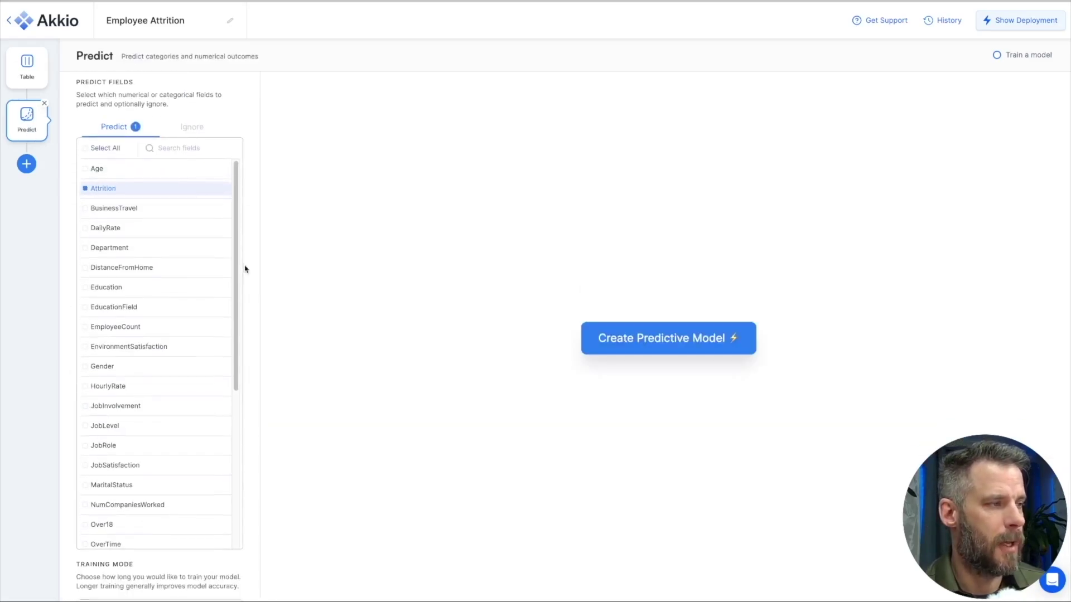
scroll(243, 269, down, 2)
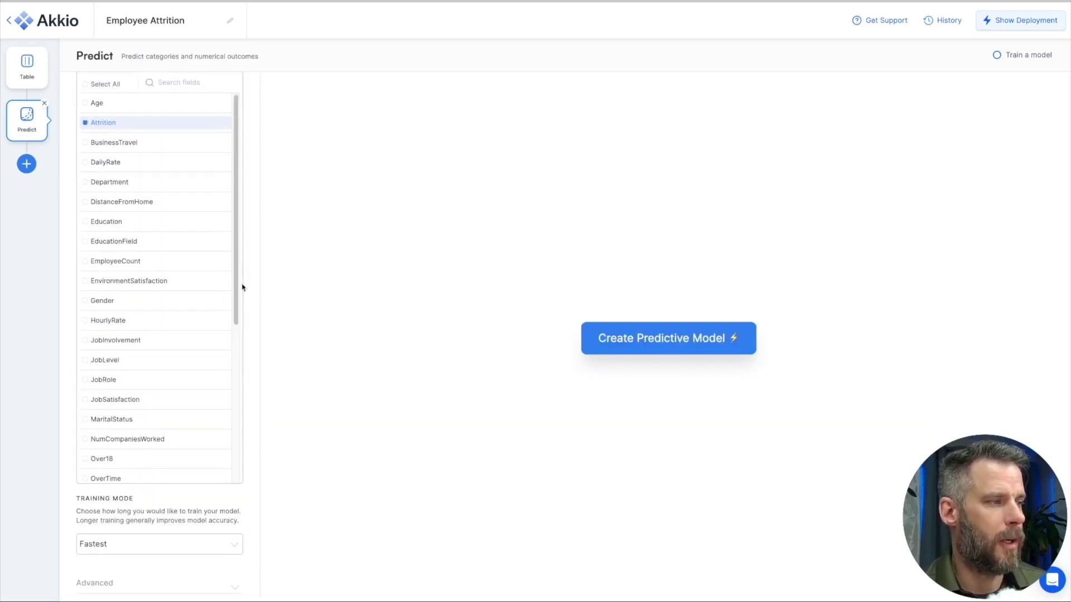
click(205, 545)
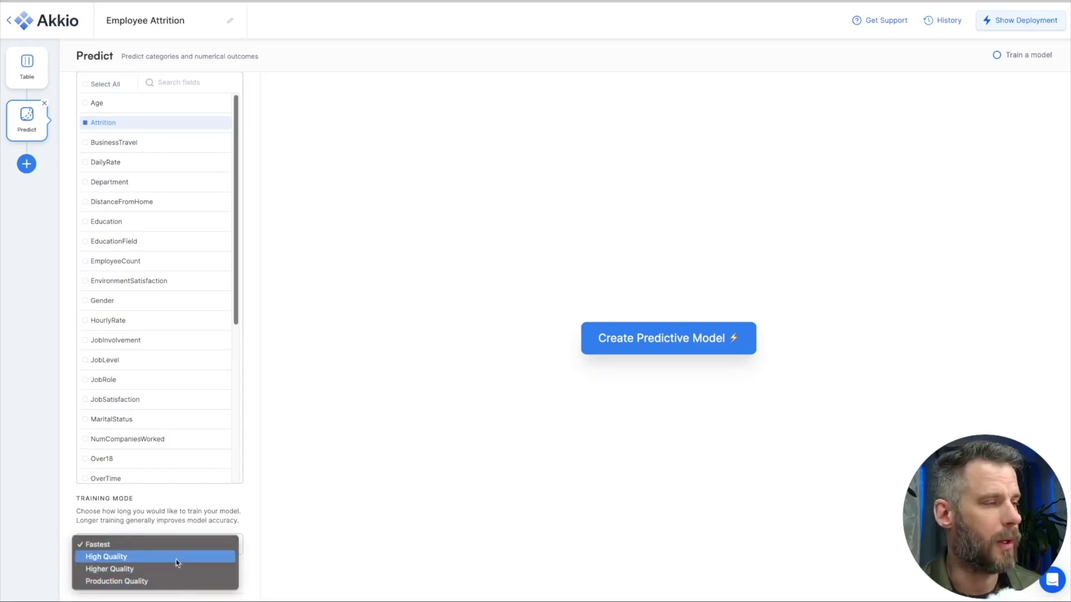
click(210, 500)
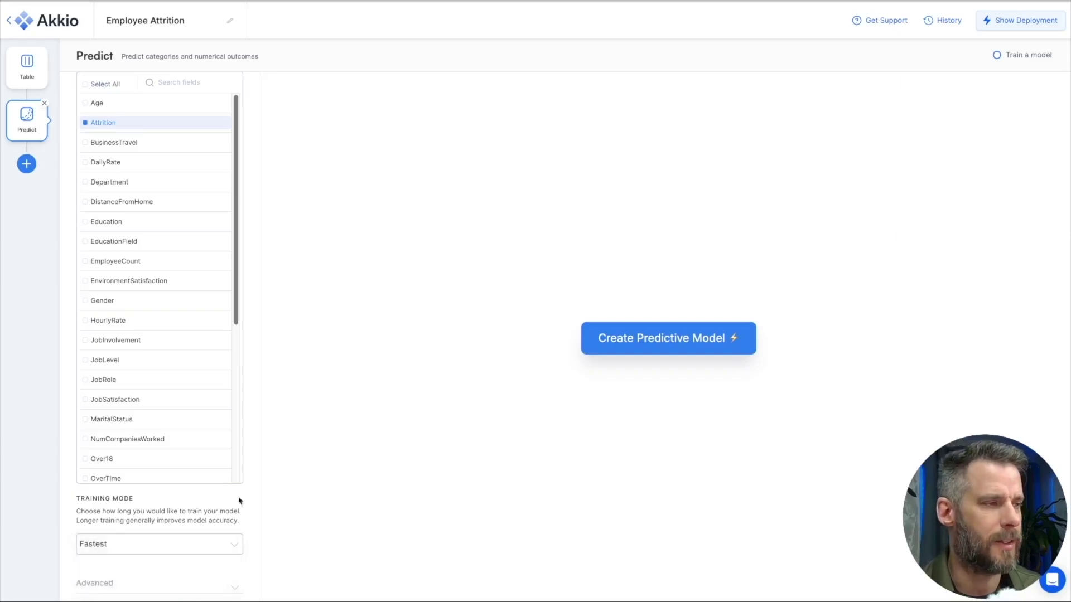
click(641, 340)
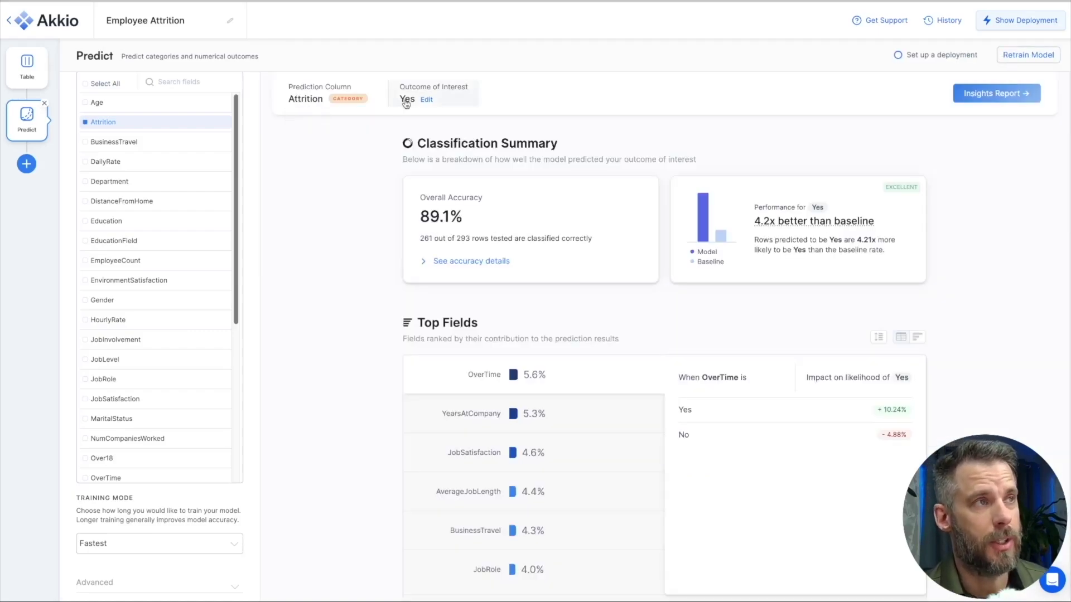
Step: Check the outcome of interest choices for the Attrition prediction and leave Yes selected
click(427, 100)
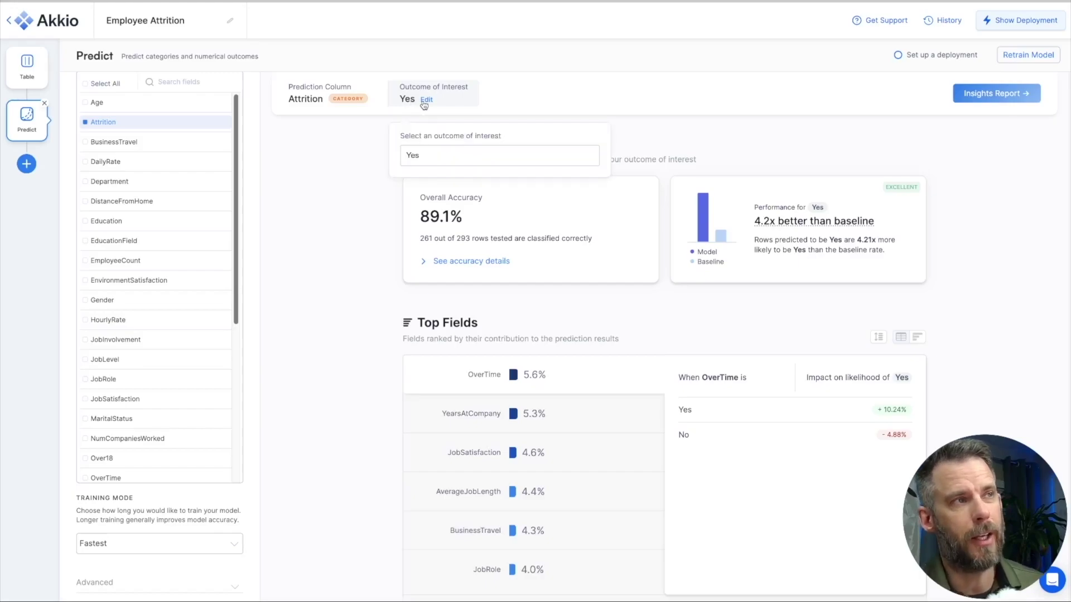
click(423, 159)
click(347, 184)
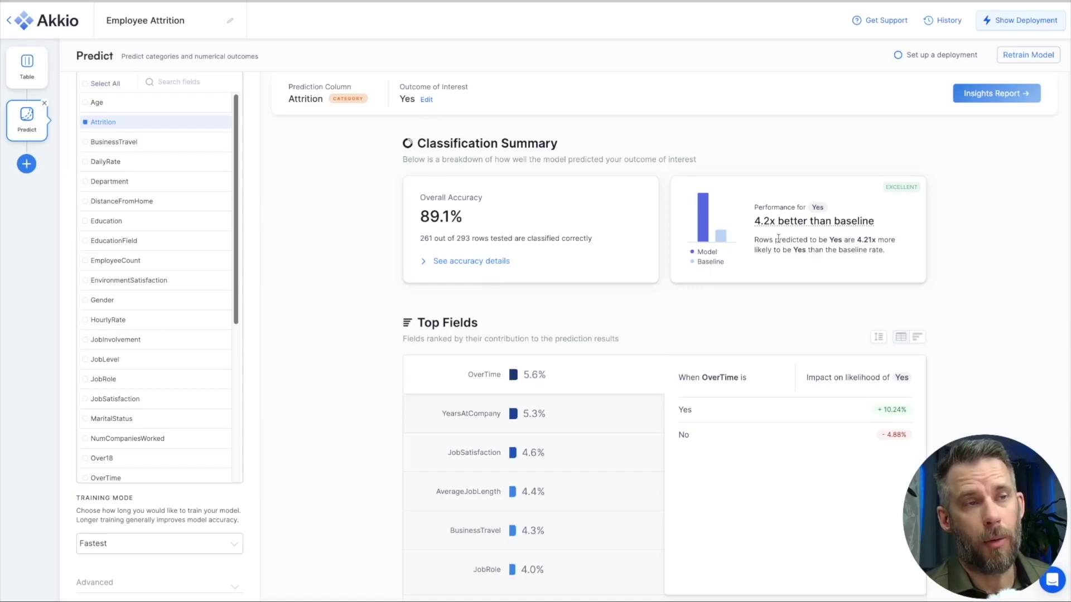
Step: Examine the model's baseline comparison and accuracy details, including the true positive and true negative rates
mouse_move(780, 223)
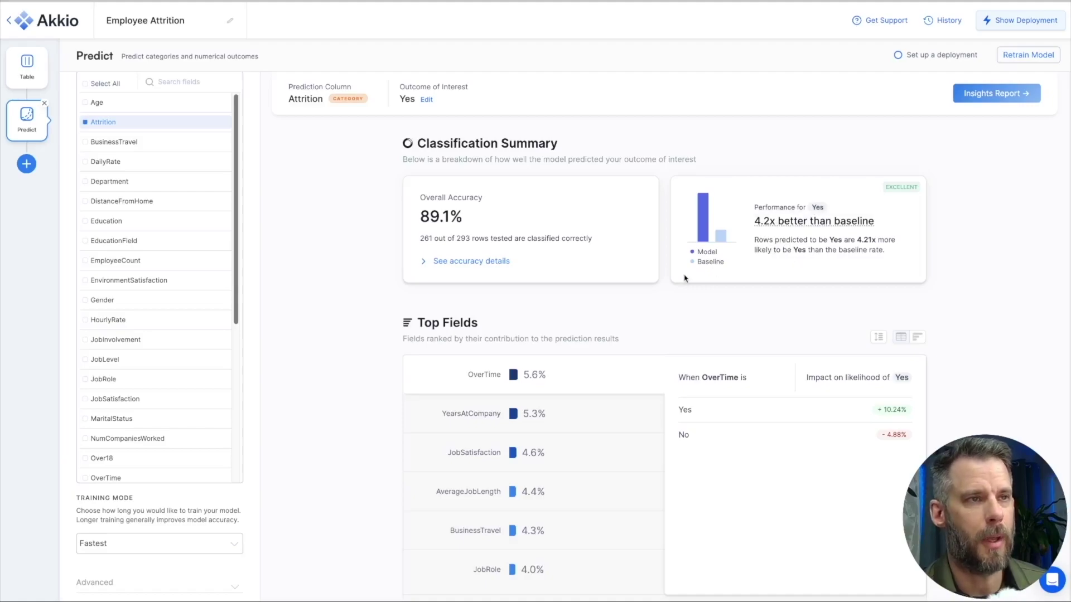
click(483, 264)
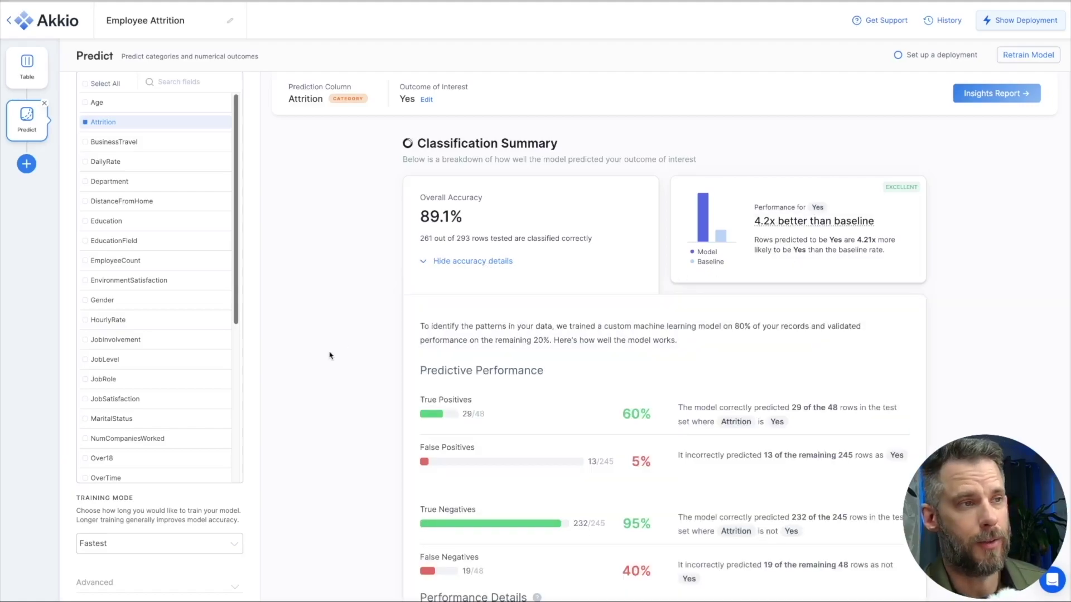
scroll(330, 356, down, 3)
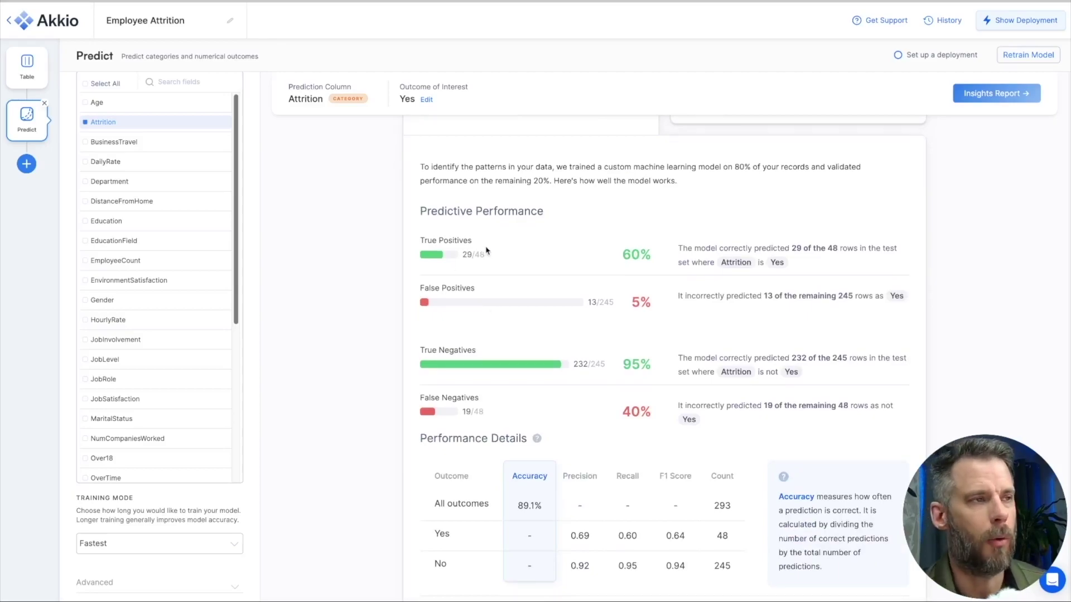
drag(436, 240, 459, 240)
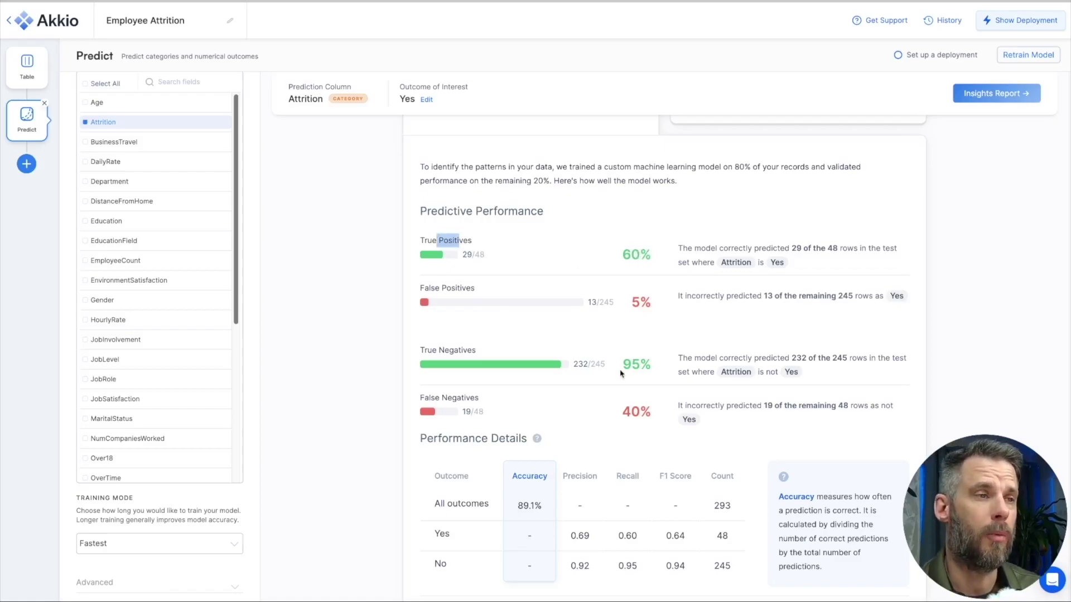
drag(584, 369, 654, 369)
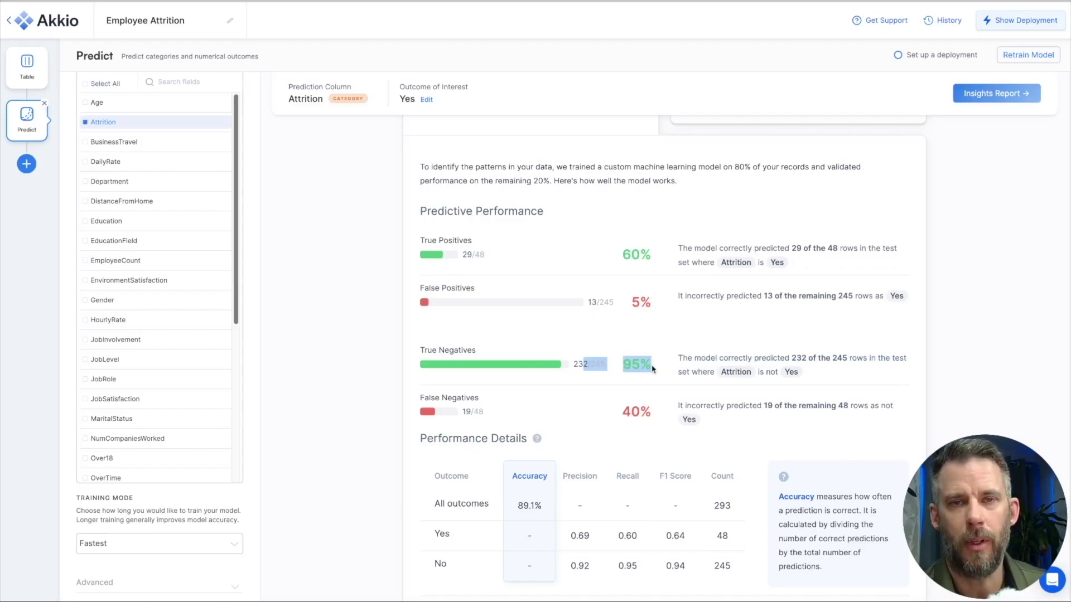
click(654, 369)
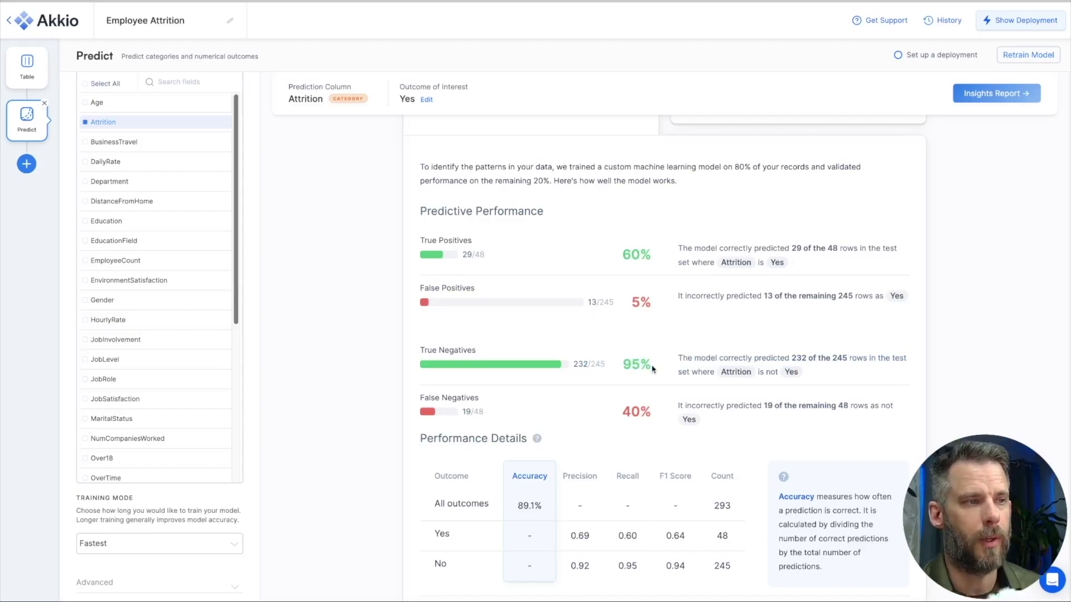
Step: Examine the top fields and top factors driving attrition, and expand the YearsAtCompany factor between 0 and 2
scroll(629, 378, down, 8)
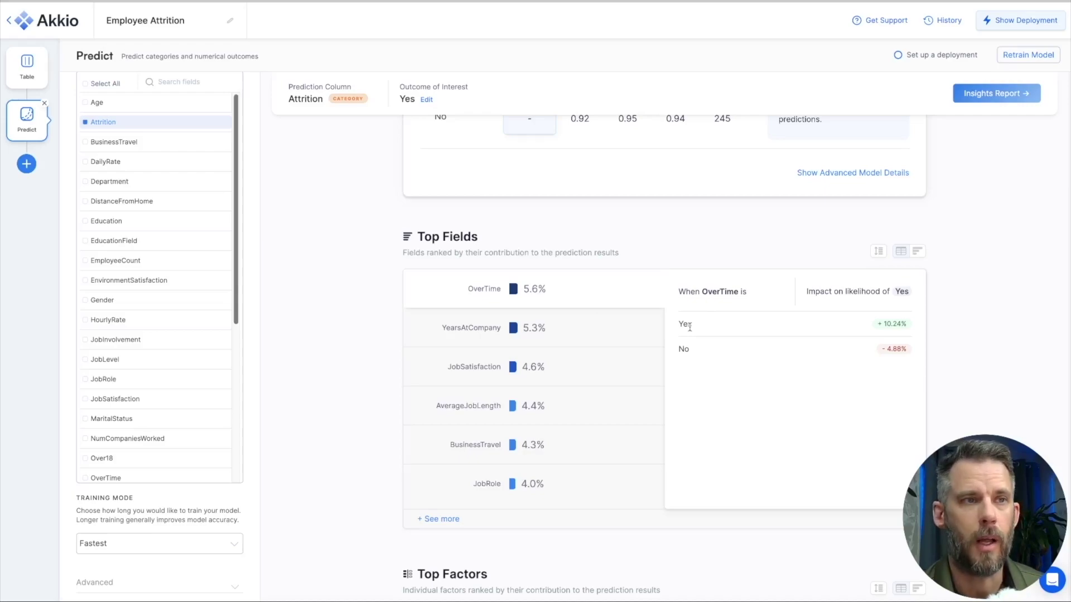
scroll(370, 423, down, 8)
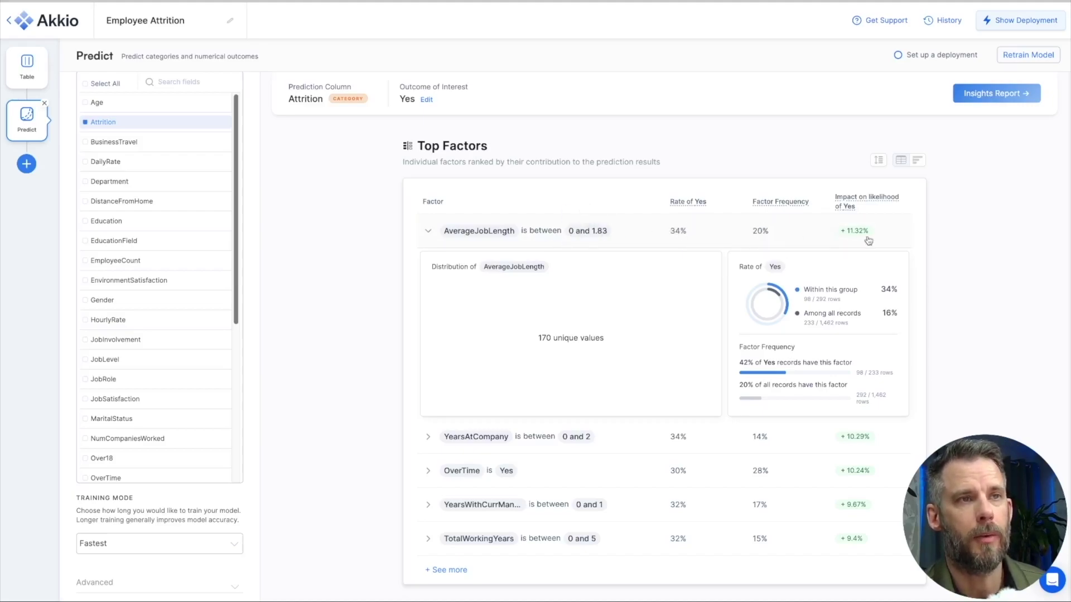
click(656, 245)
click(428, 265)
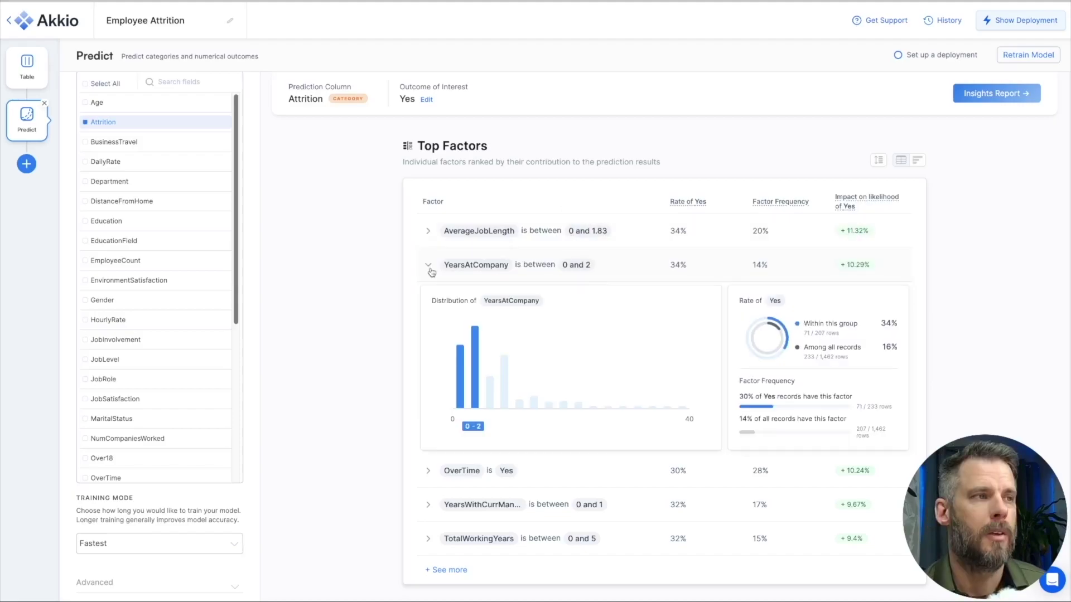
Step: Collapse the YearsAtCompany factor and examine the Likely, Uncertain and Unlikely Yes segments with their key similarities
click(427, 265)
scroll(395, 323, down, 5)
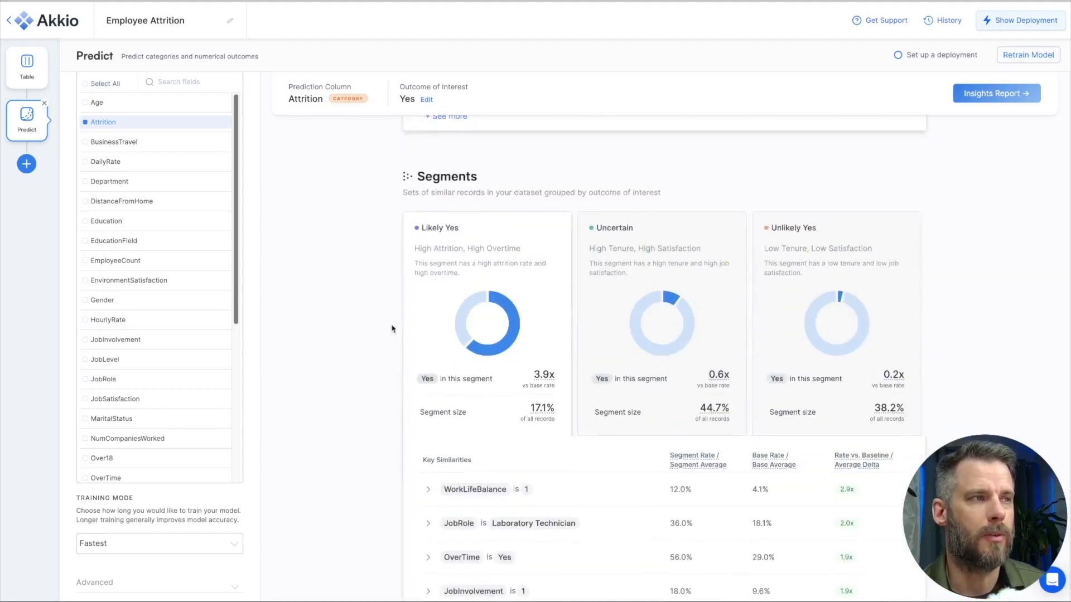
scroll(360, 385, down, 10)
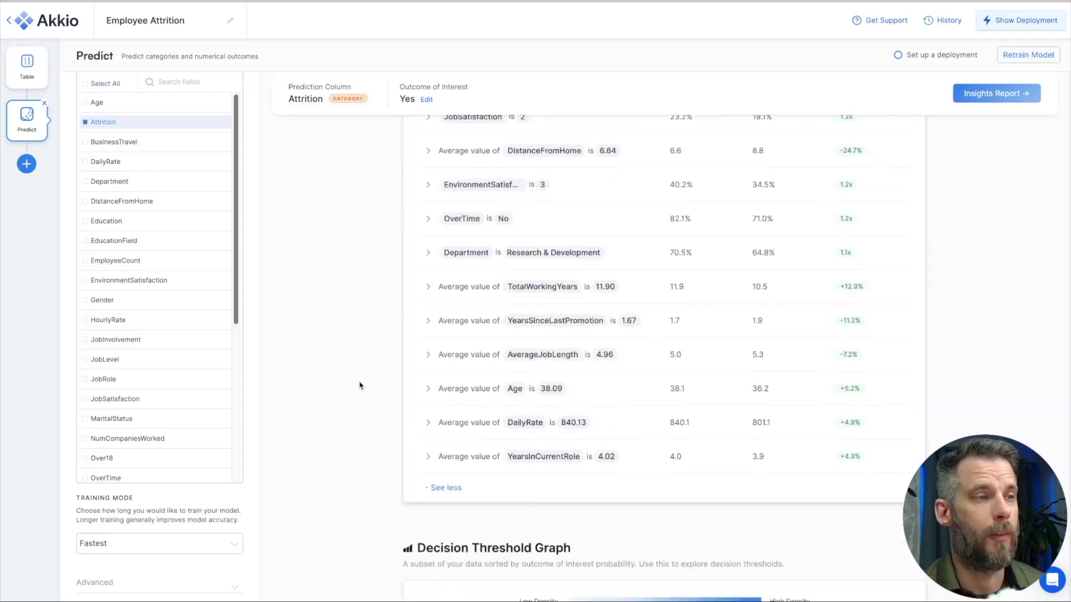
Step: Raise the upper boundary of the Decision Threshold Graph to 69.7%, and review the likely records and sample rows
scroll(360, 385, down, 7)
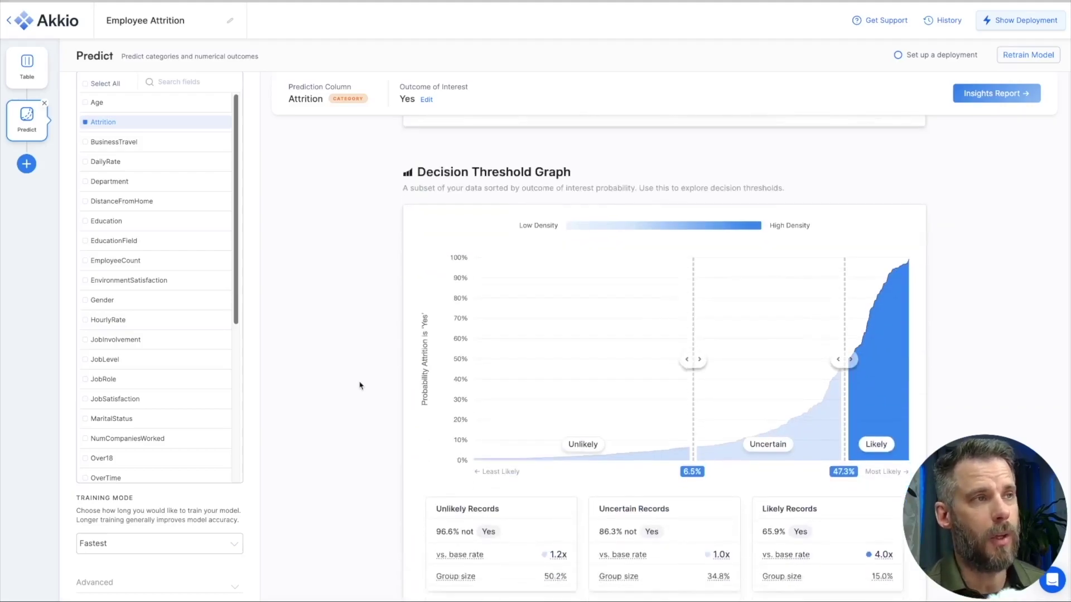
drag(844, 322, 863, 322)
mouse_move(787, 515)
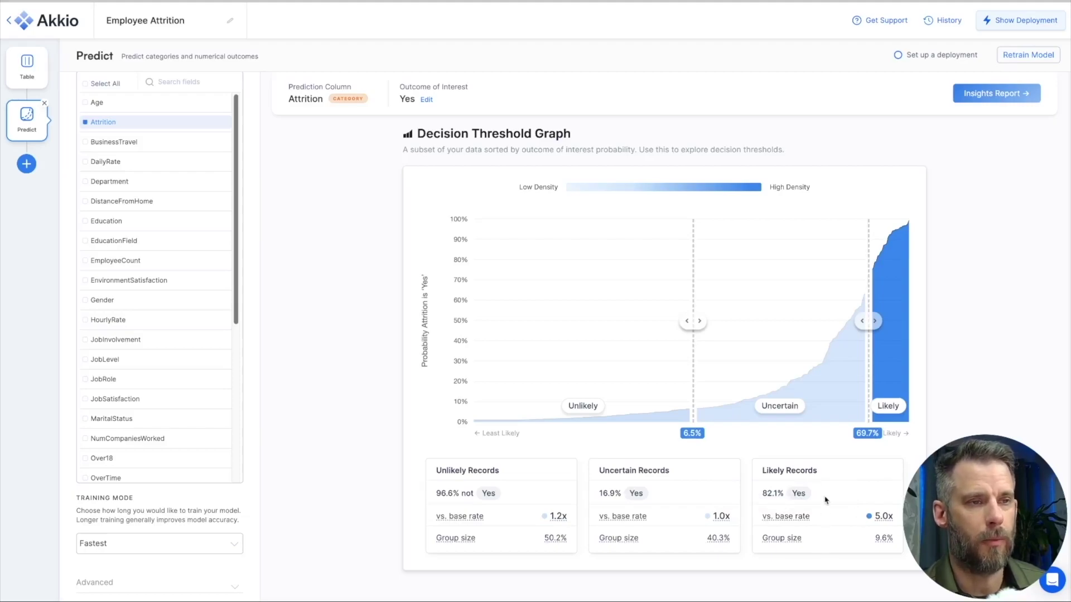
scroll(837, 474, down, 3)
scroll(836, 474, down, 3)
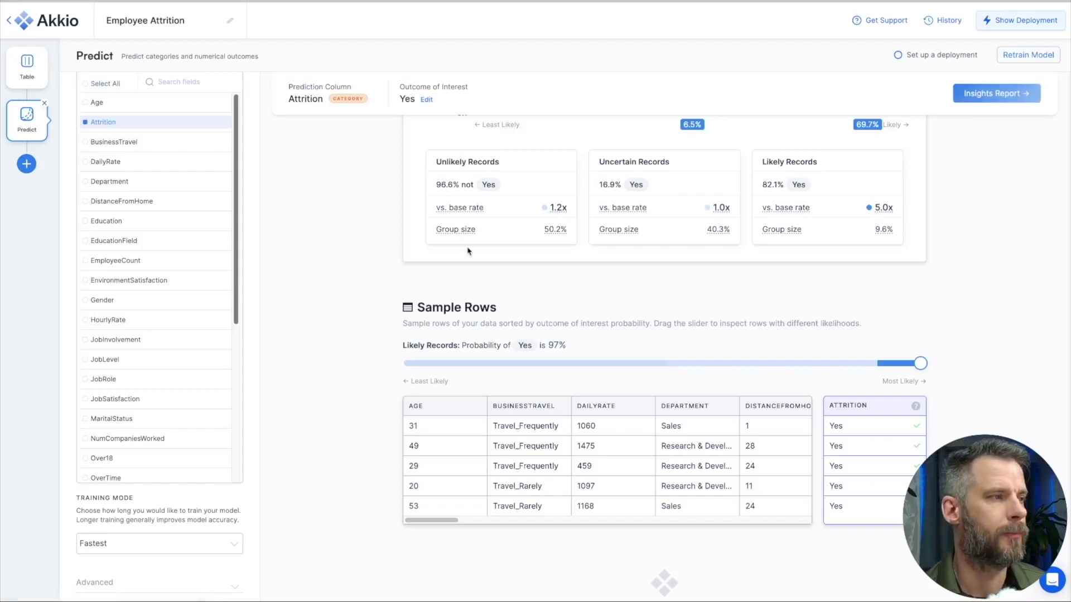
Step: Deploy the Employee Attrition flow through API and Web App steps, and open the live web app
click(27, 164)
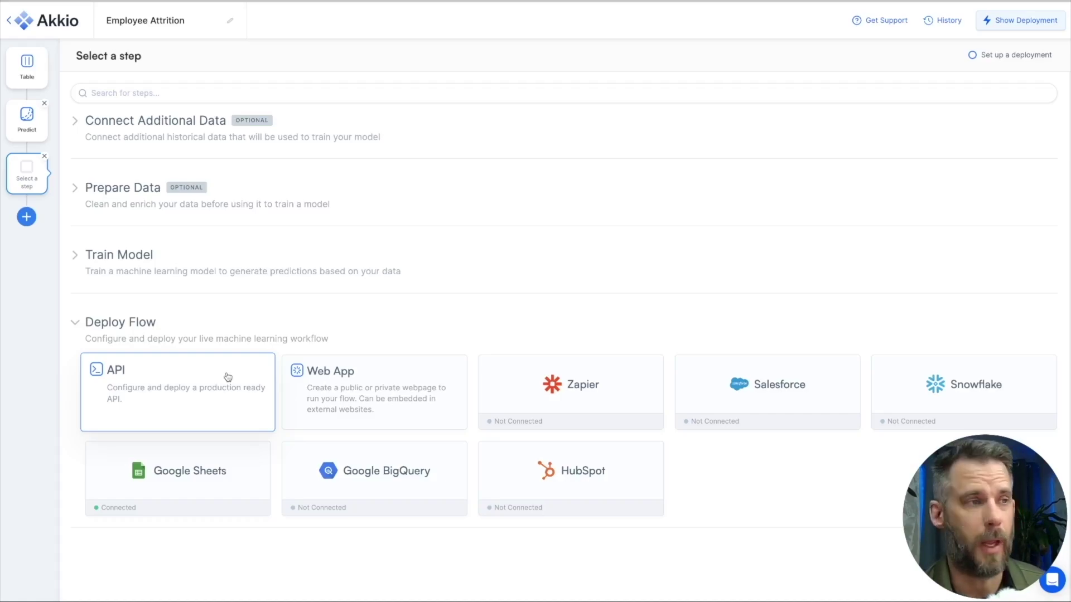
click(366, 390)
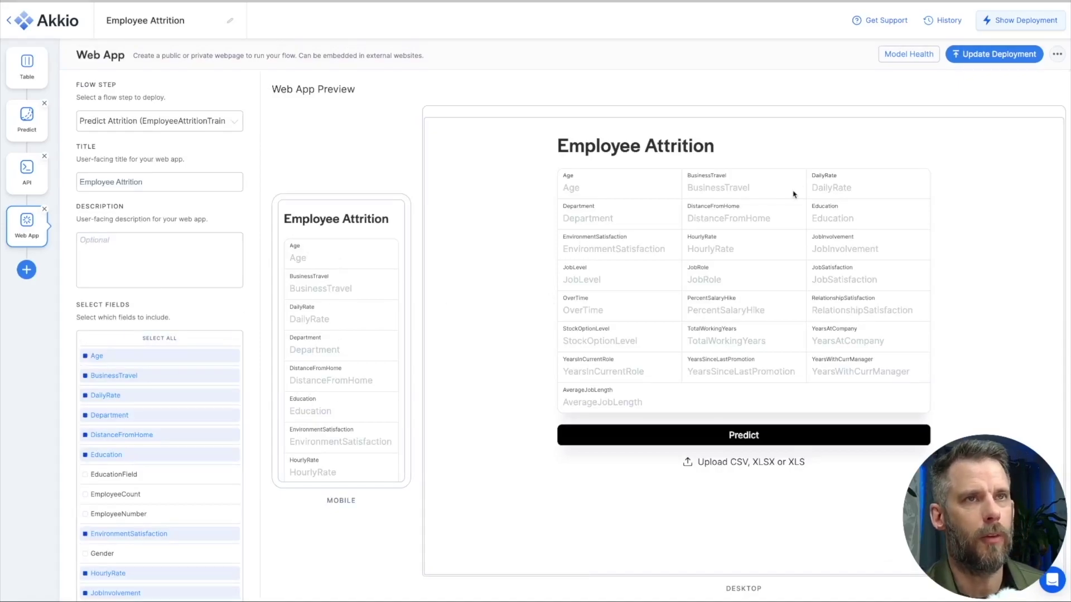
click(998, 52)
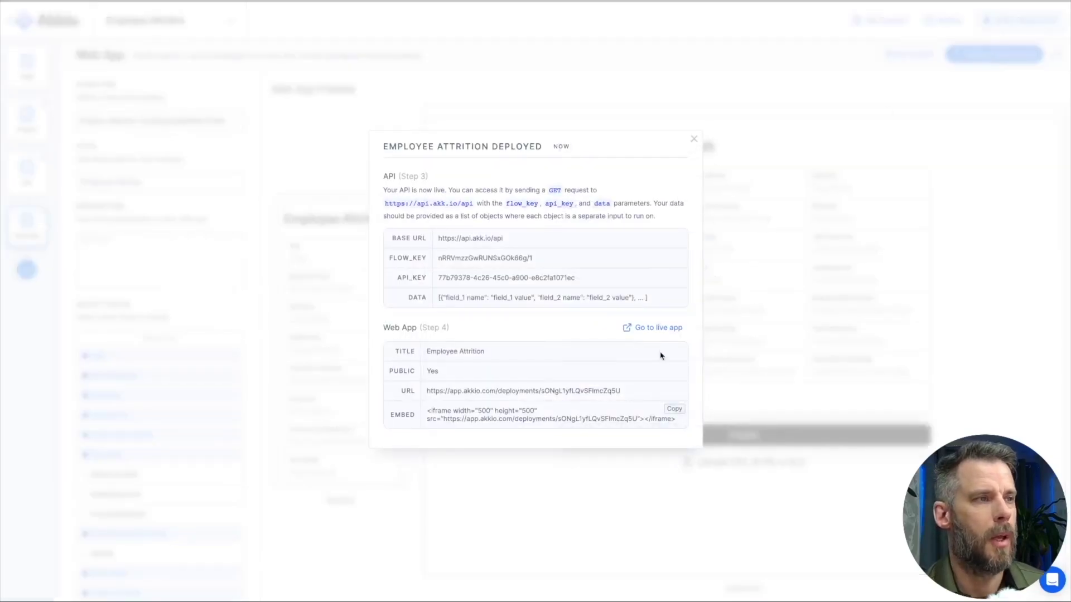
click(659, 329)
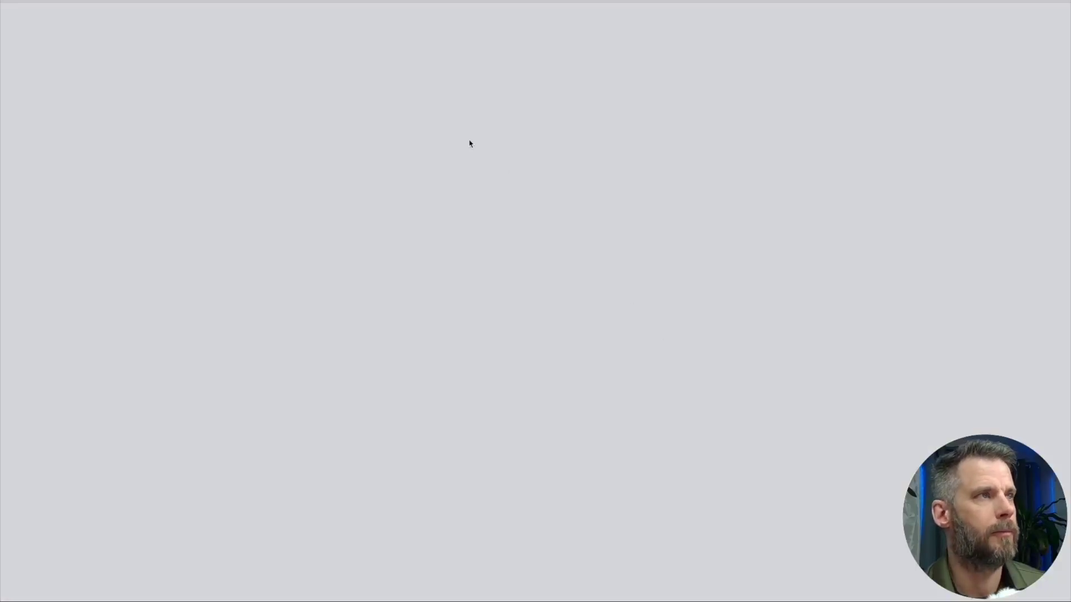
Step: Fill in the prediction form with Age 29, BusinessTravel Travel_Frequently, DailyRate 33 and Department Research & Development
text(29)
key(Tab)
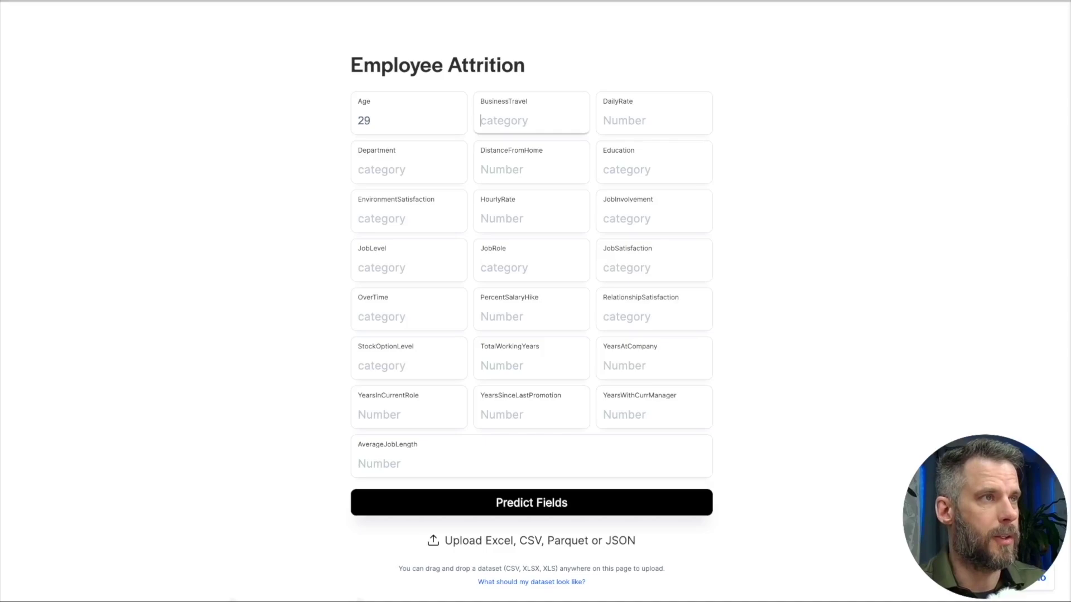
click(495, 119)
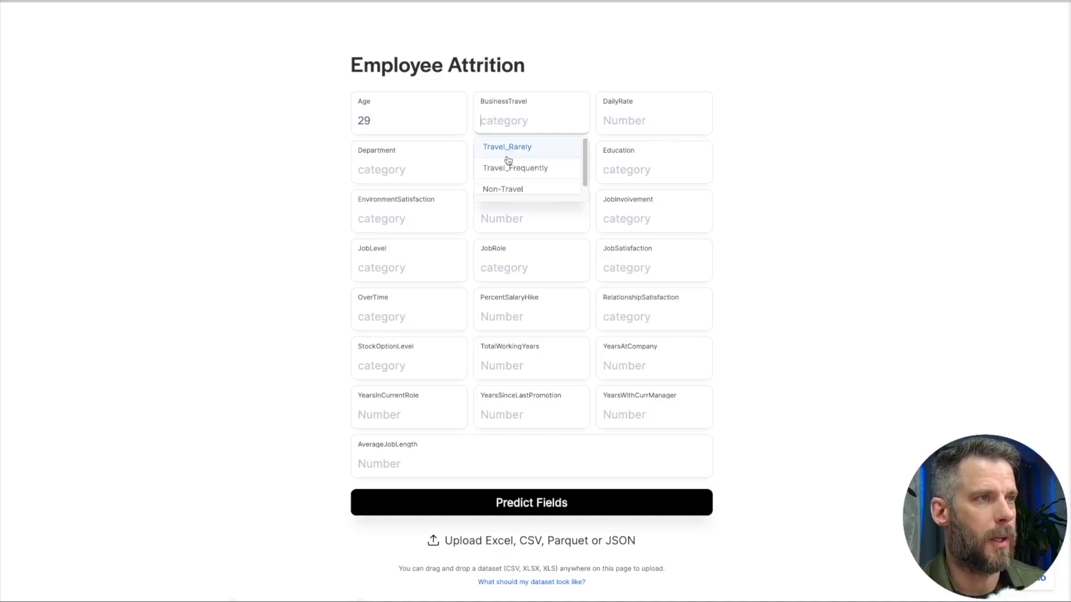
click(505, 163)
click(634, 116)
text(33)
click(435, 167)
click(417, 199)
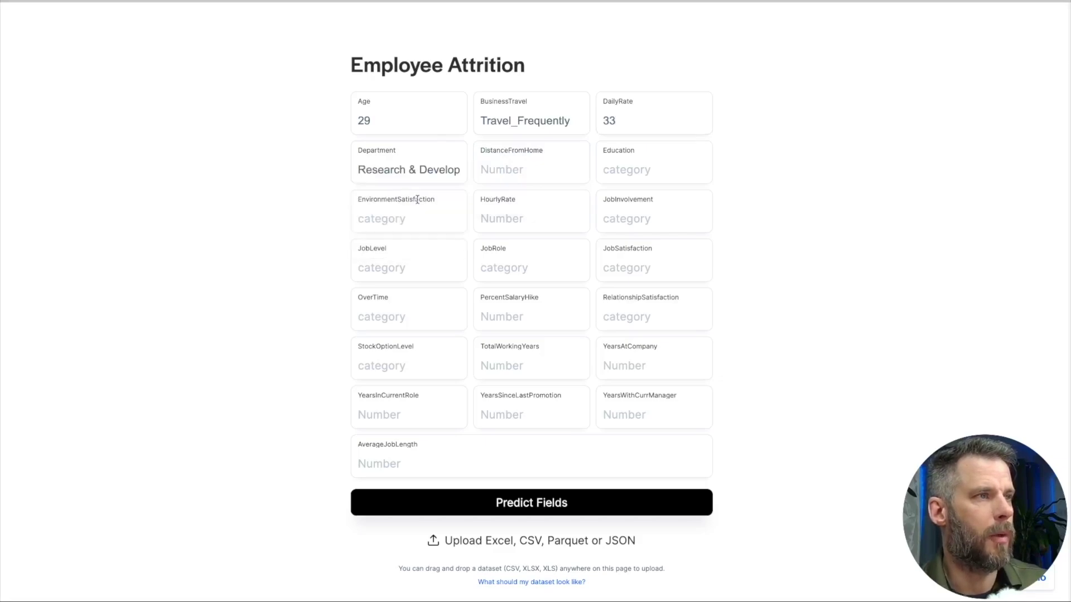
Step: Set DistanceFromHome to 22, Education to 4, EnvironmentSatisfaction to 1, HourlyRate to 33 and JobLevel to 3, and predict the employee's attrition
click(518, 174)
text(22)
click(619, 170)
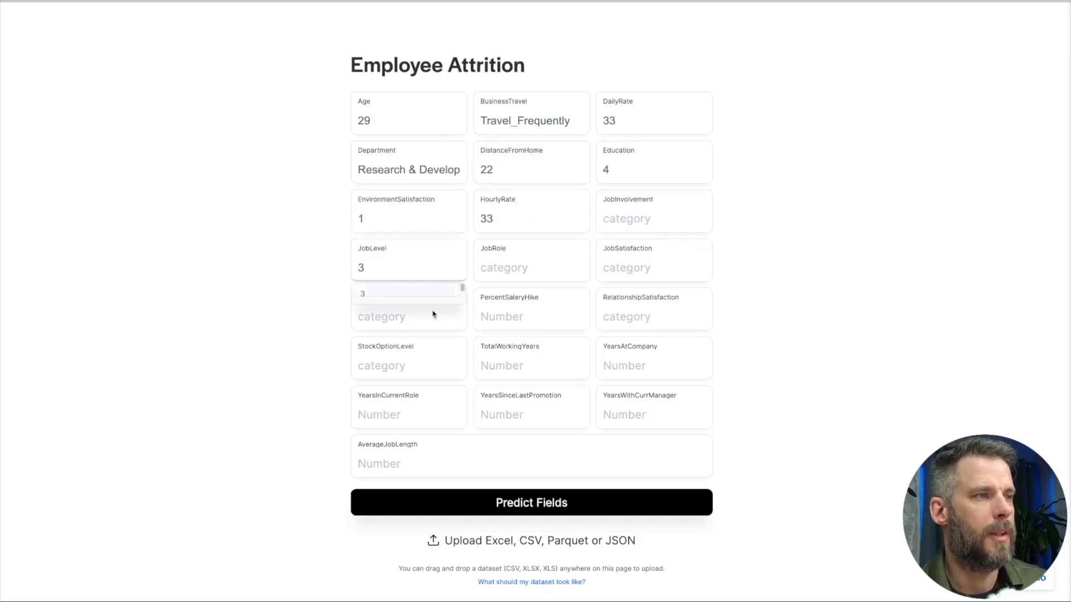
click(296, 346)
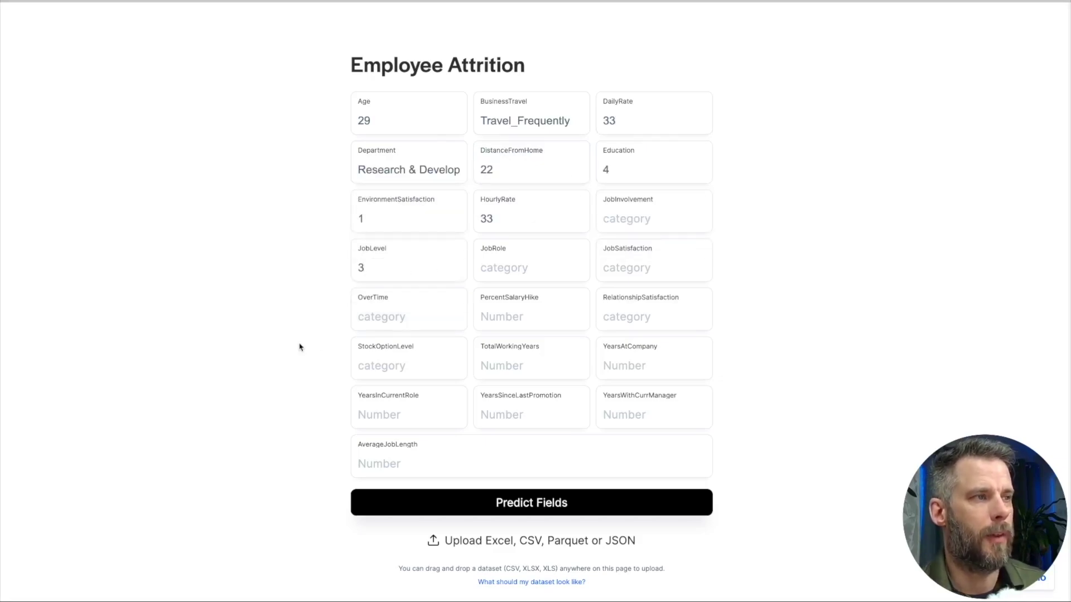
scroll(385, 463, down, 1)
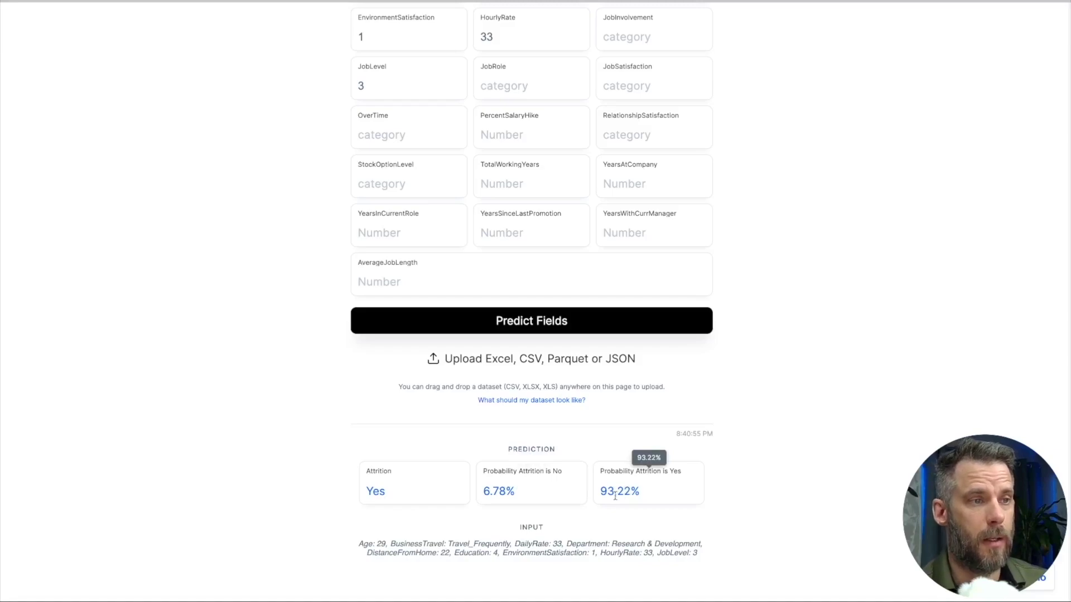
scroll(615, 496, up, 3)
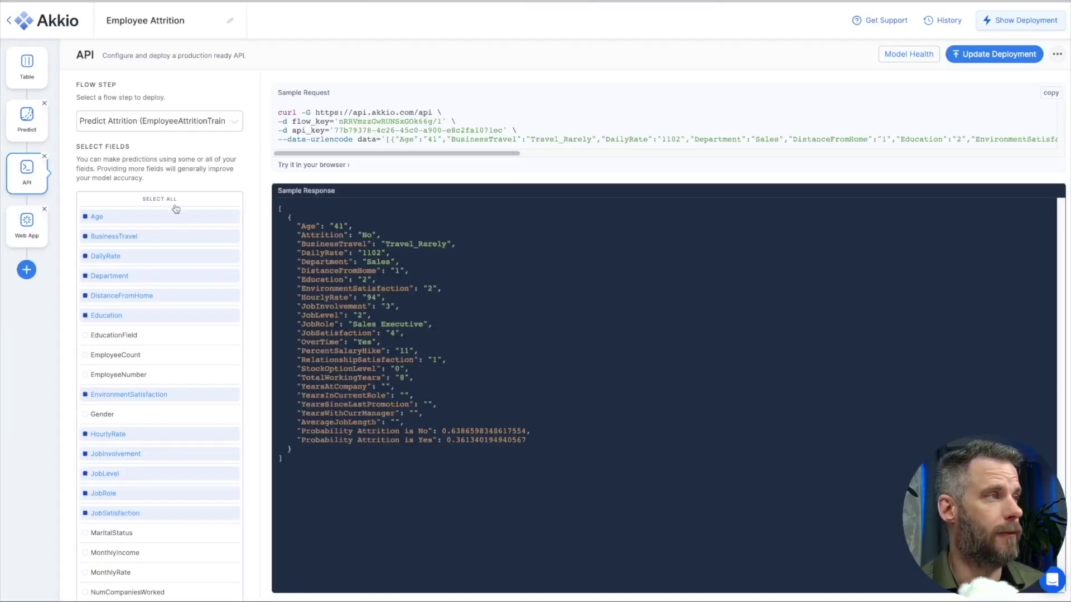
Step: Return to the flow and review its web app preview, table data, Chat Explore, report charts and prediction results
click(27, 224)
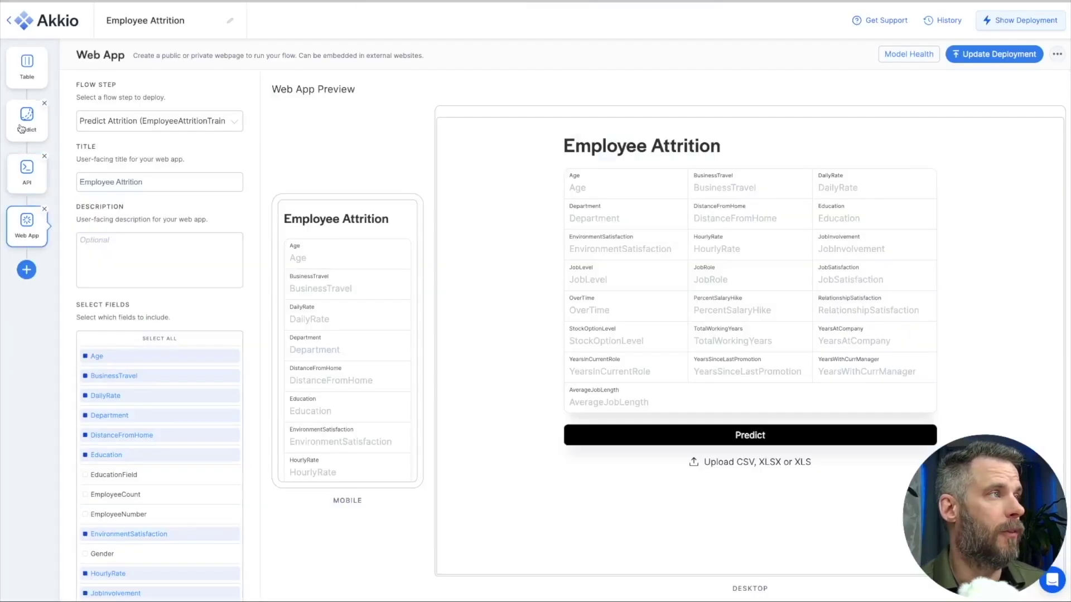
click(28, 70)
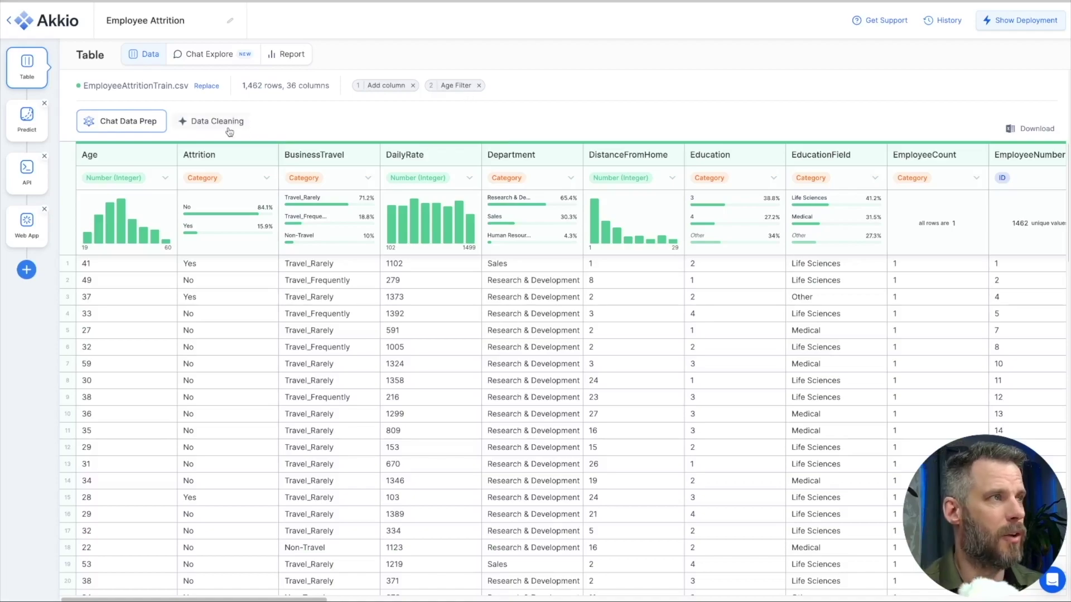
click(204, 53)
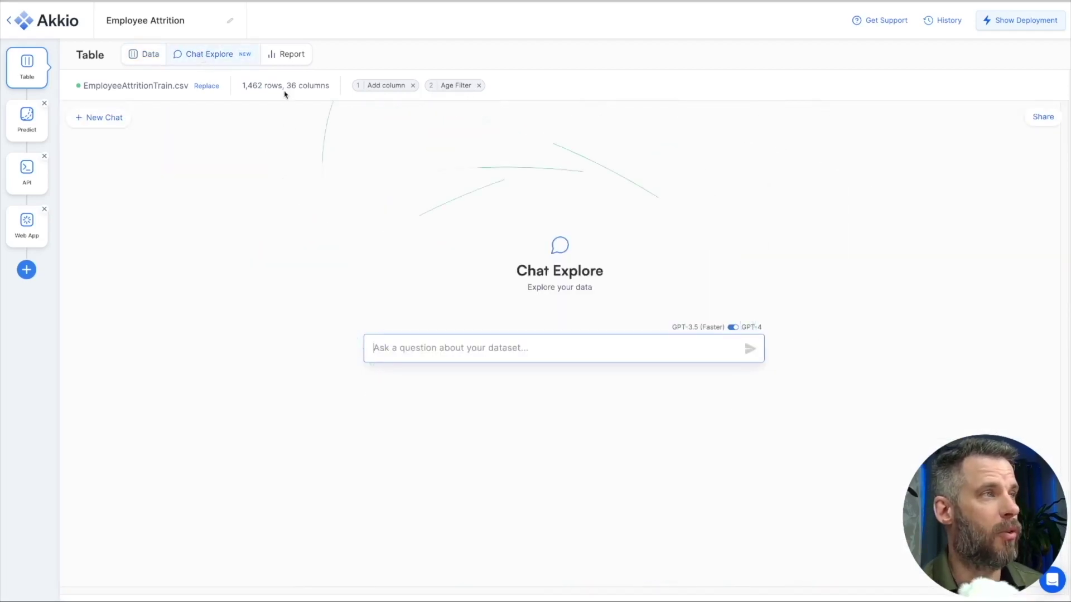
click(287, 53)
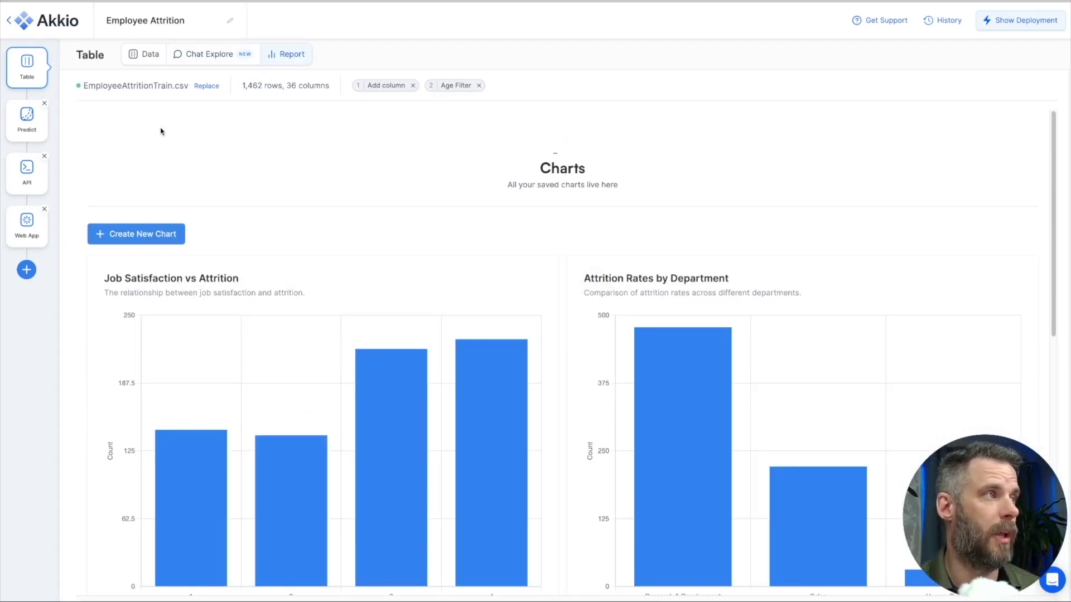
click(36, 116)
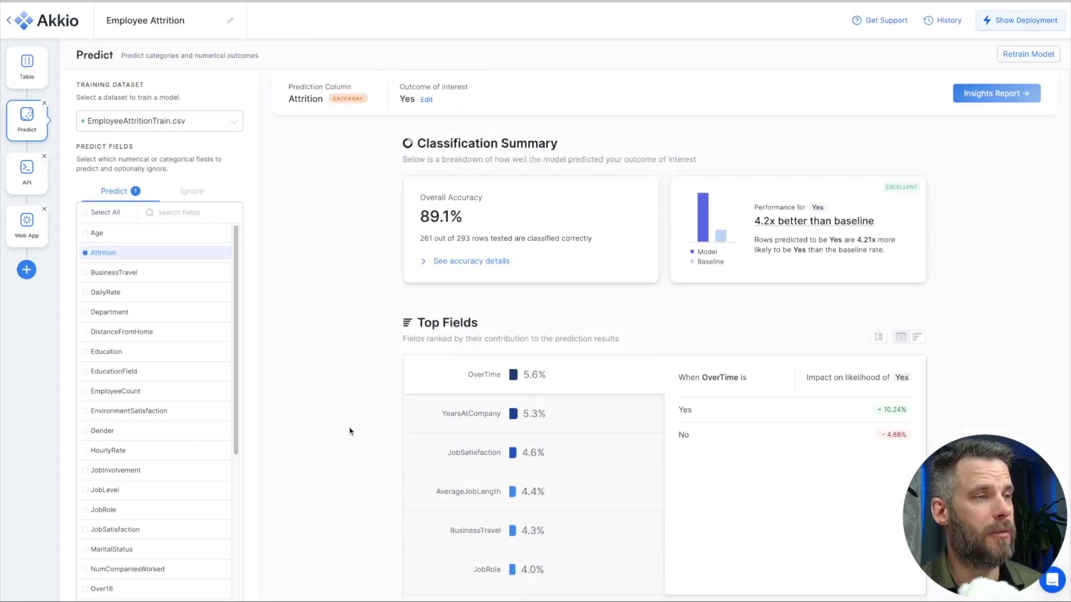